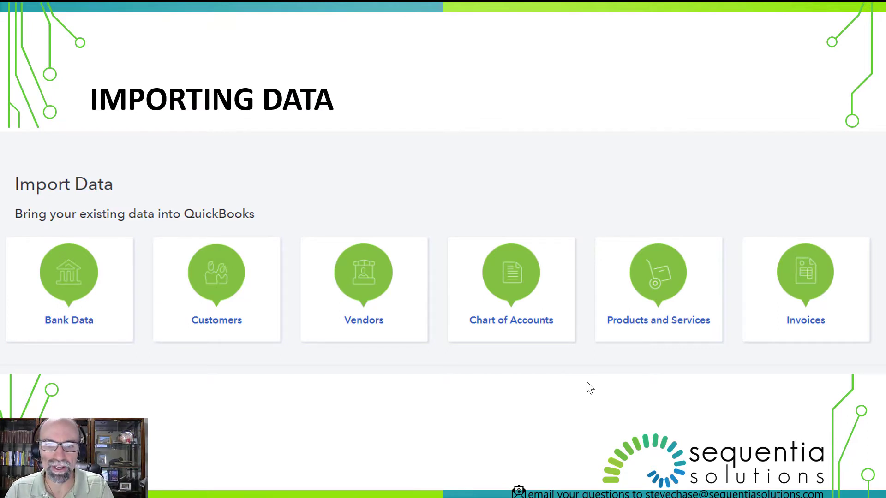
# Step: Advance to the Import Vendors slide and open the sample vendor spreadsheet
pyautogui.click(418, 403)
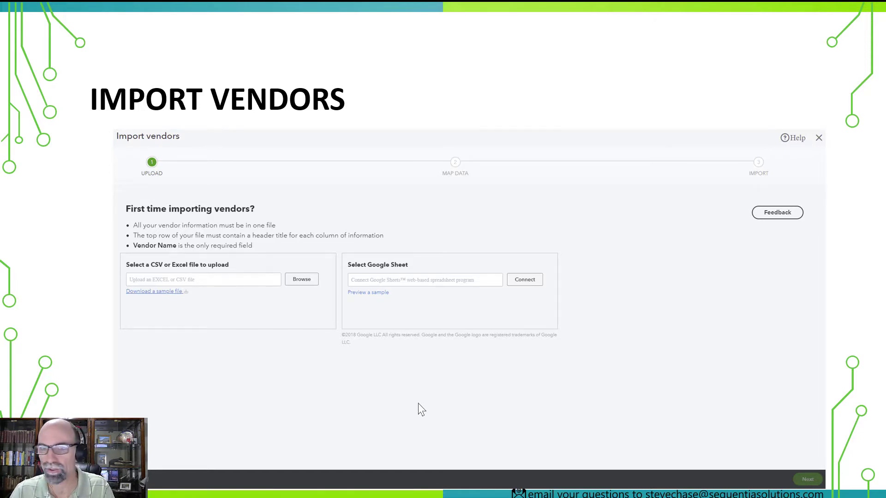
pyautogui.click(171, 294)
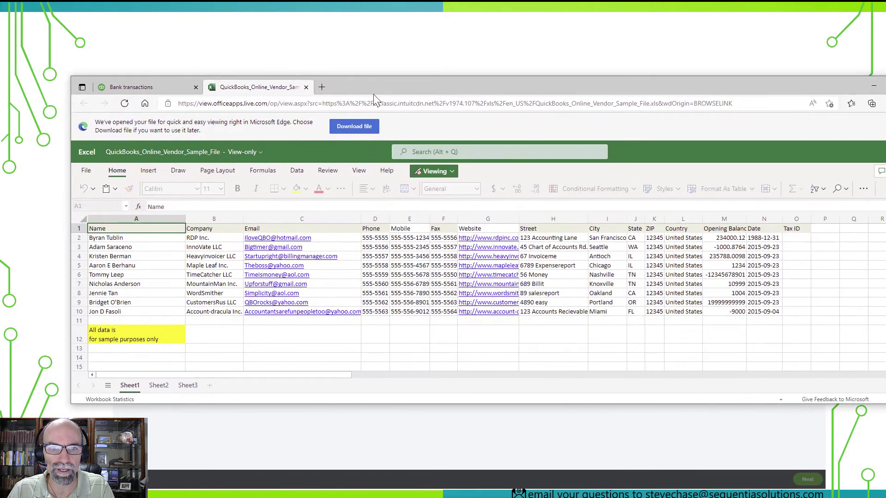
# Step: Review the nine sample vendor names in cells A2:A10 of the sample file
pyautogui.moveTo(373, 94); pyautogui.dragTo(335, 99)
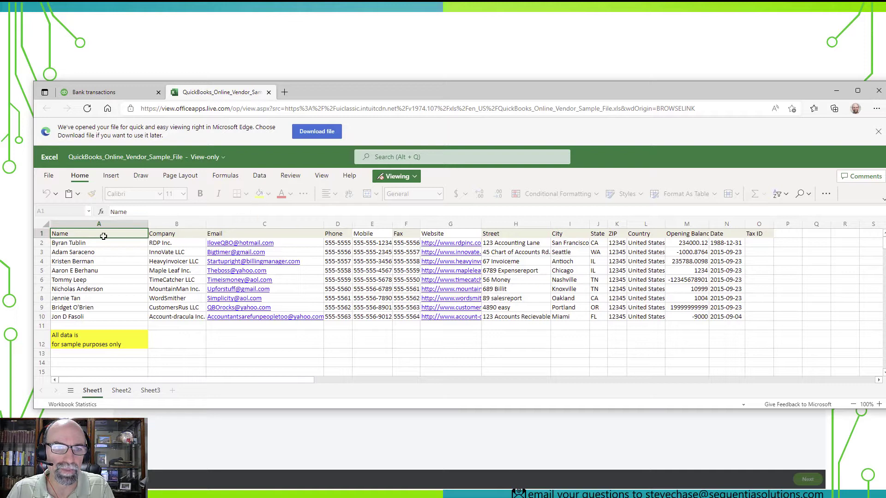
pyautogui.moveTo(102, 243); pyautogui.dragTo(99, 317)
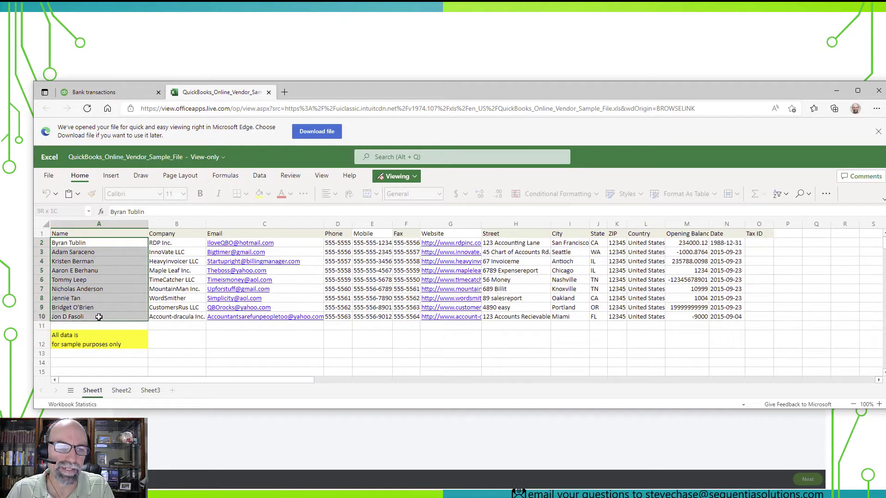
pyautogui.moveTo(99, 242); pyautogui.dragTo(95, 315)
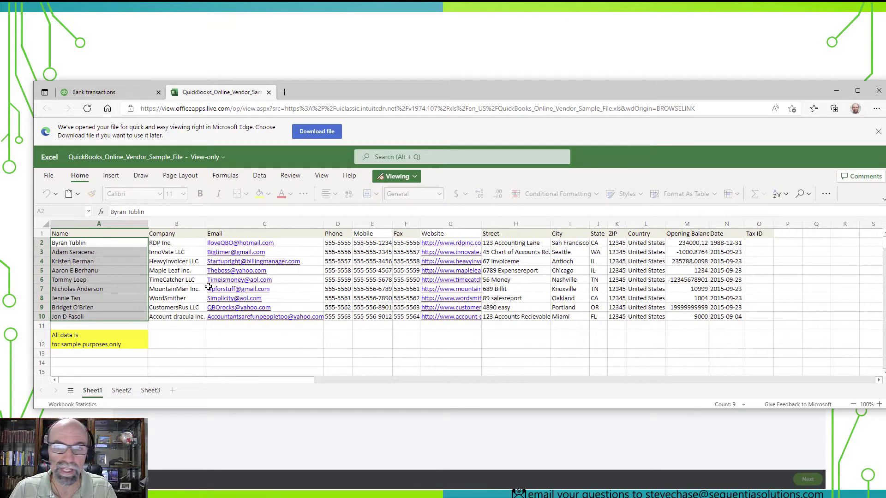
pyautogui.click(757, 262)
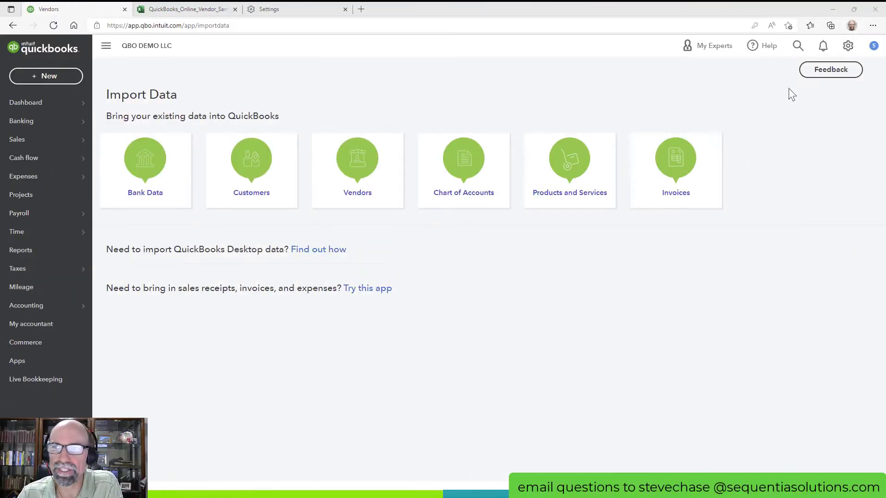
# Step: Start a vendor import from 'Vendor List - updated Feb 2022.xlsx' and continue to Map Data
pyautogui.click(848, 46)
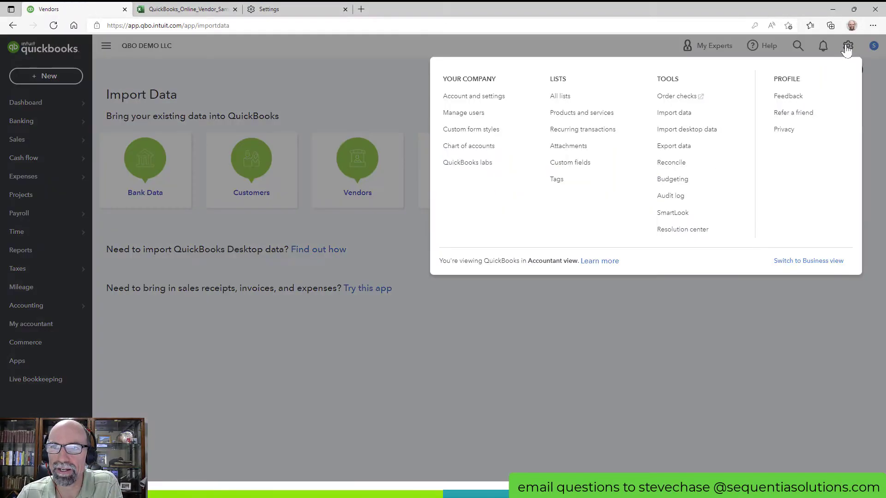
pyautogui.click(687, 118)
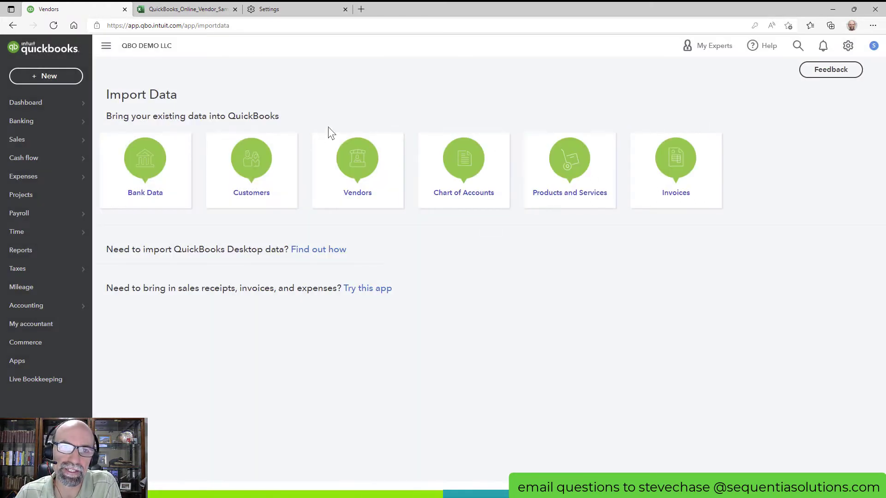
pyautogui.click(348, 186)
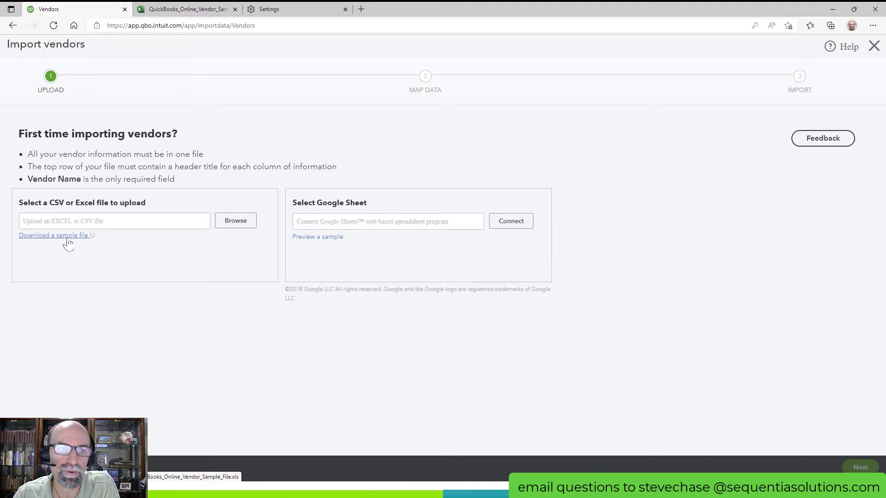
pyautogui.click(229, 226)
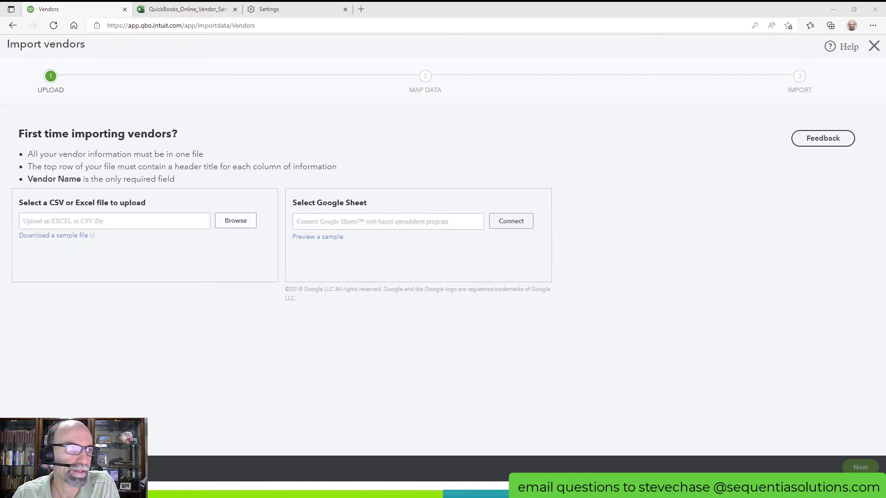
pyautogui.press('Return')
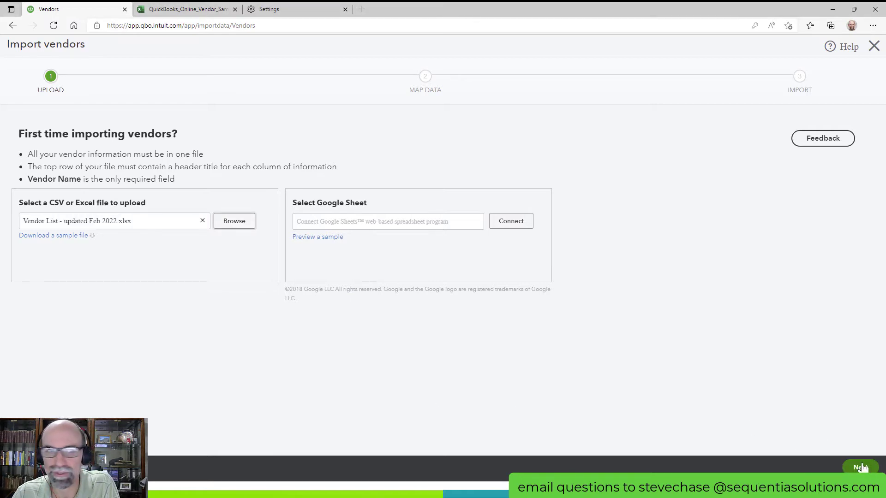
pyautogui.click(861, 467)
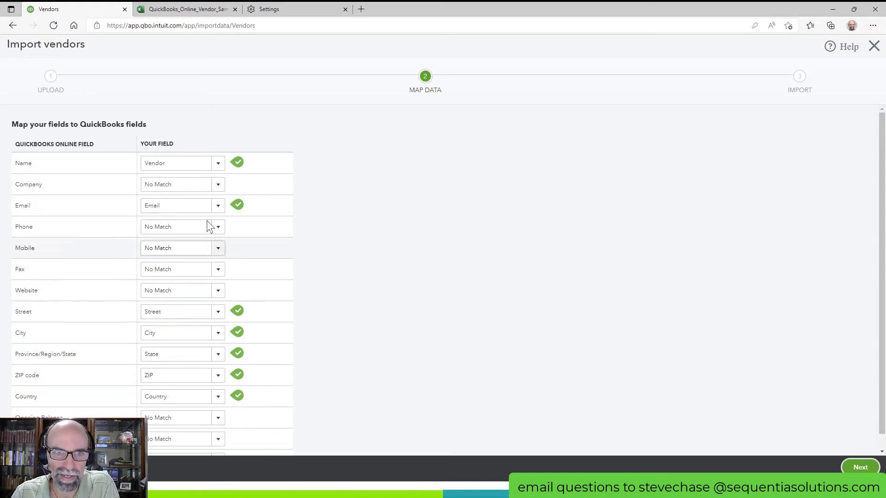
# Step: Map both the Name and Company fields to the Vendor column, then continue to the preview
pyautogui.click(218, 164)
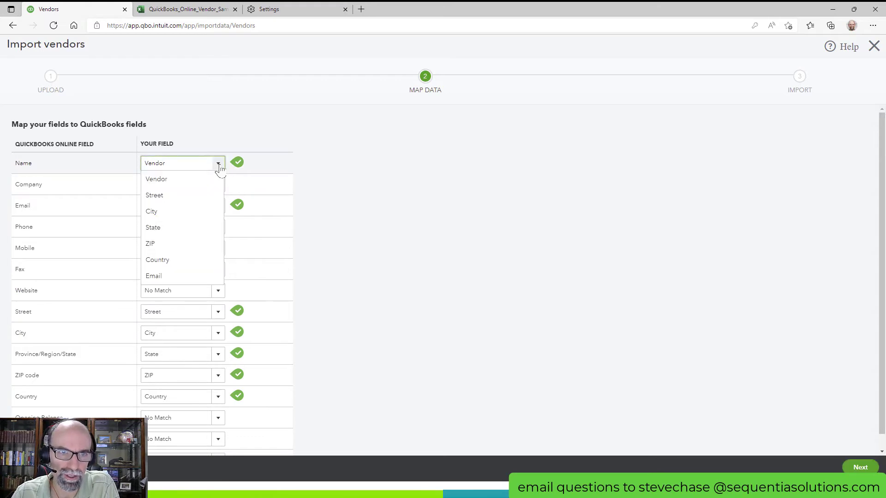
pyautogui.click(176, 182)
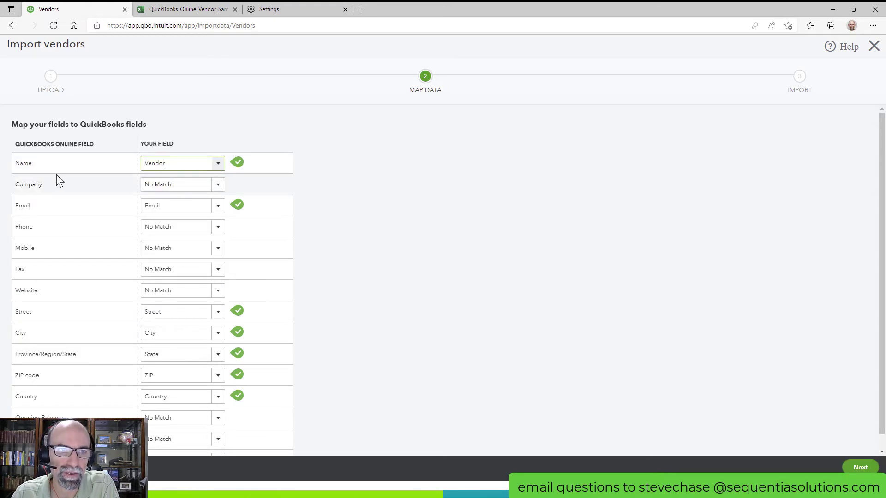
pyautogui.click(218, 185)
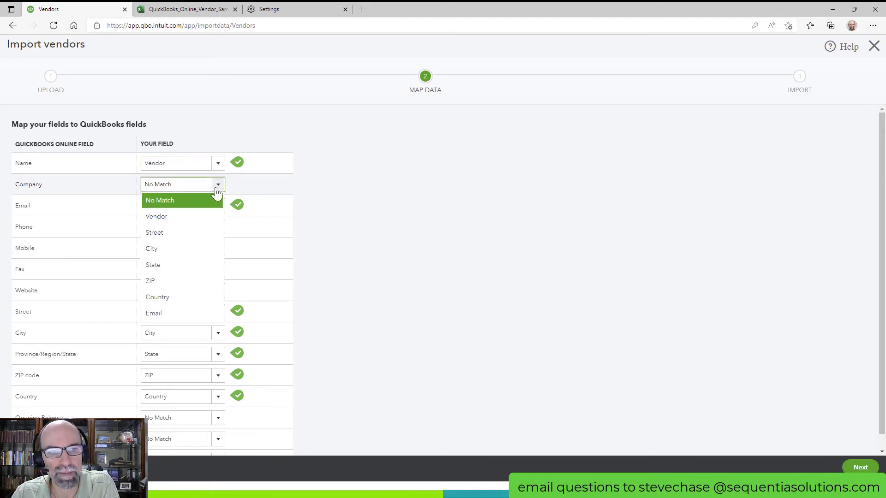
pyautogui.click(203, 218)
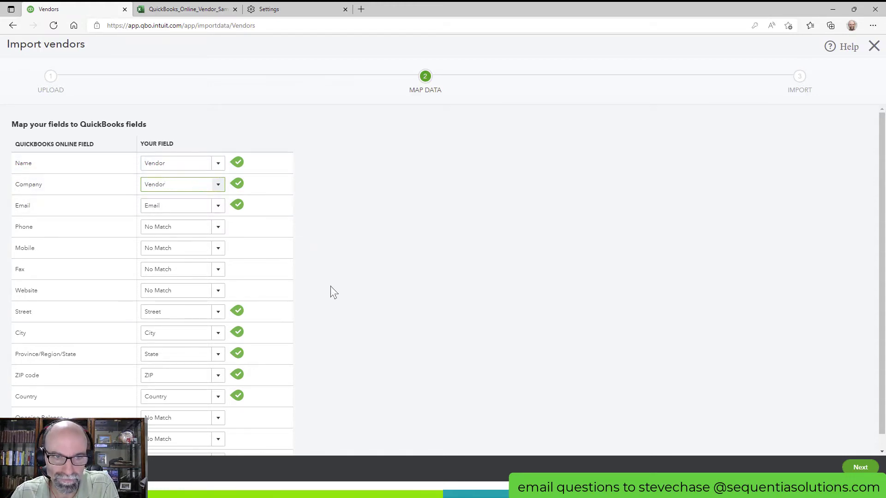
pyautogui.scroll(-1, 330, 293)
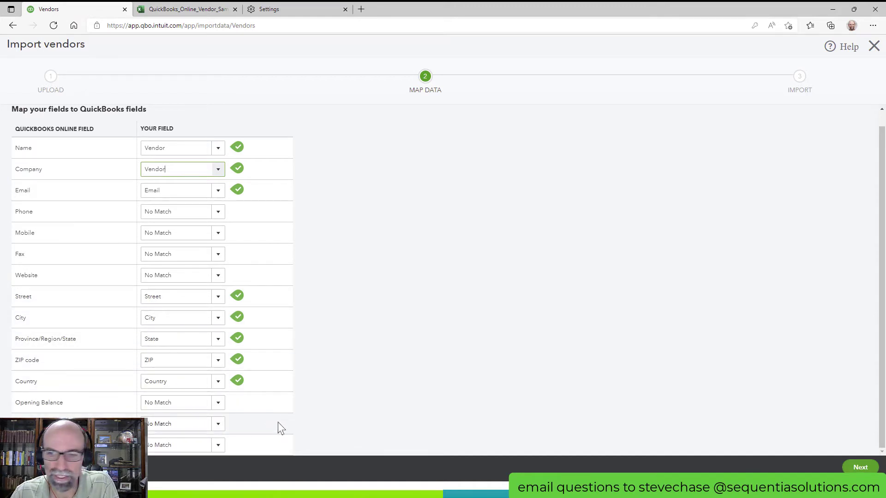
pyautogui.click(851, 468)
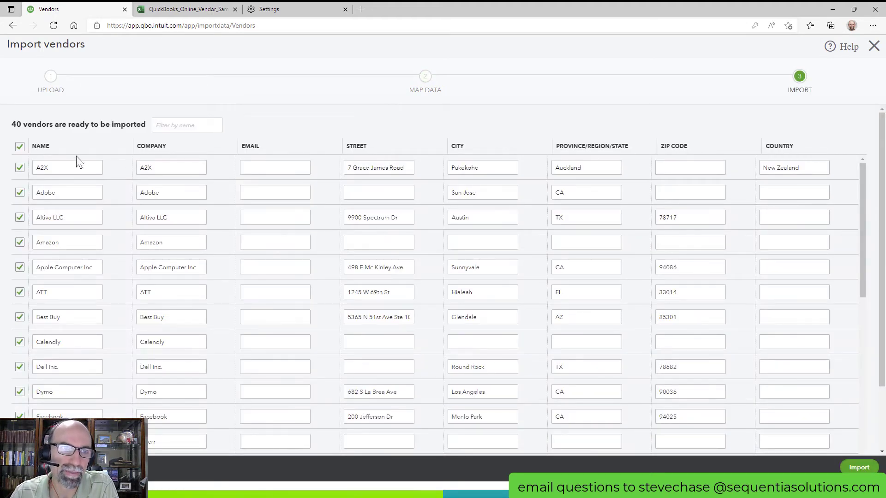
# Step: Review the 40 vendors in the import table, keeping Best Buy included
pyautogui.scroll(-2, 256, 220)
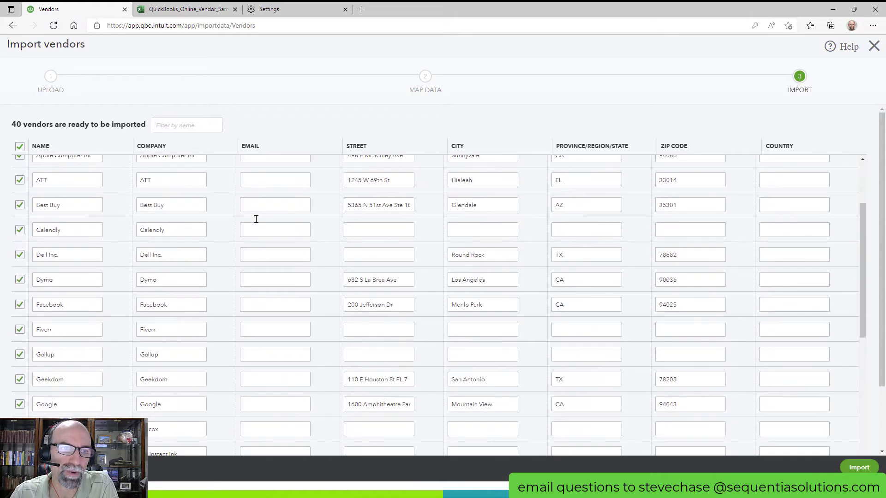
pyautogui.click(21, 206)
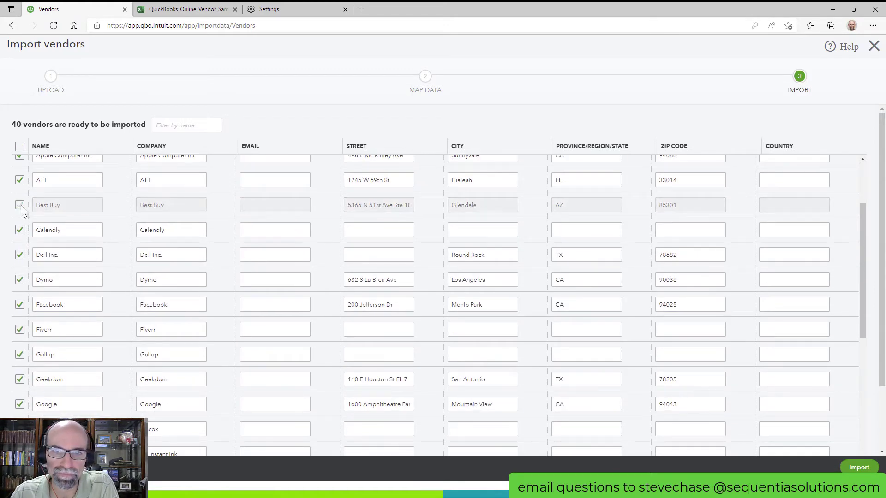
pyautogui.click(21, 206)
pyautogui.scroll(3, 242, 276)
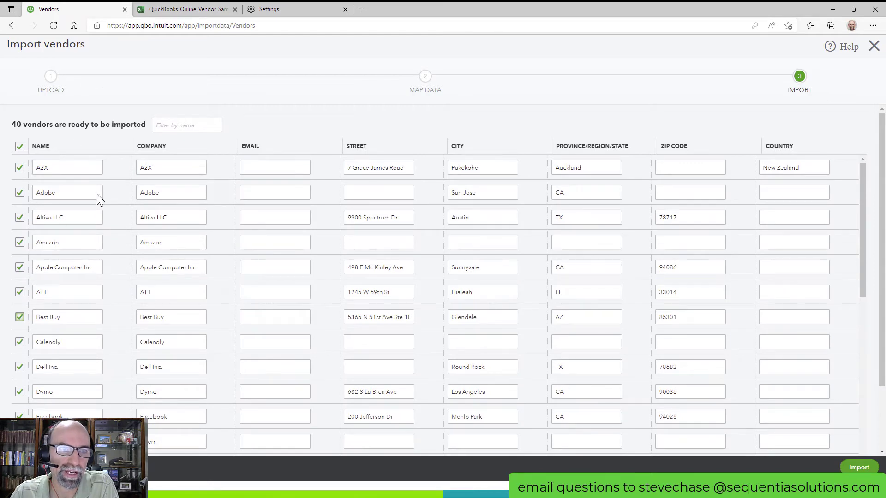
pyautogui.scroll(-10, 288, 245)
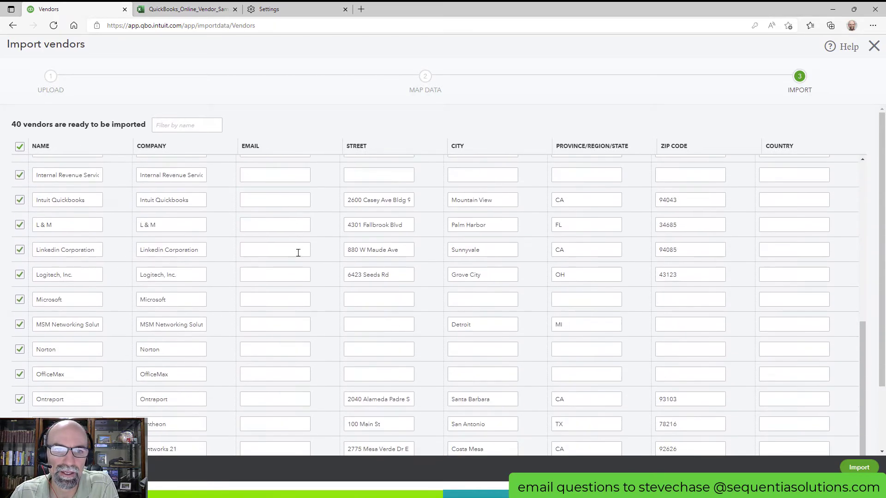
pyautogui.scroll(2, 299, 258)
pyautogui.scroll(5, 298, 264)
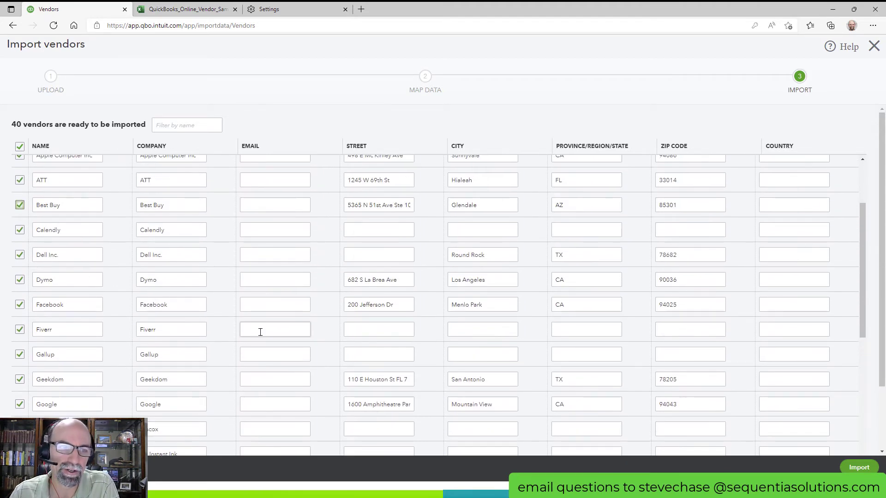
pyautogui.scroll(3, 260, 332)
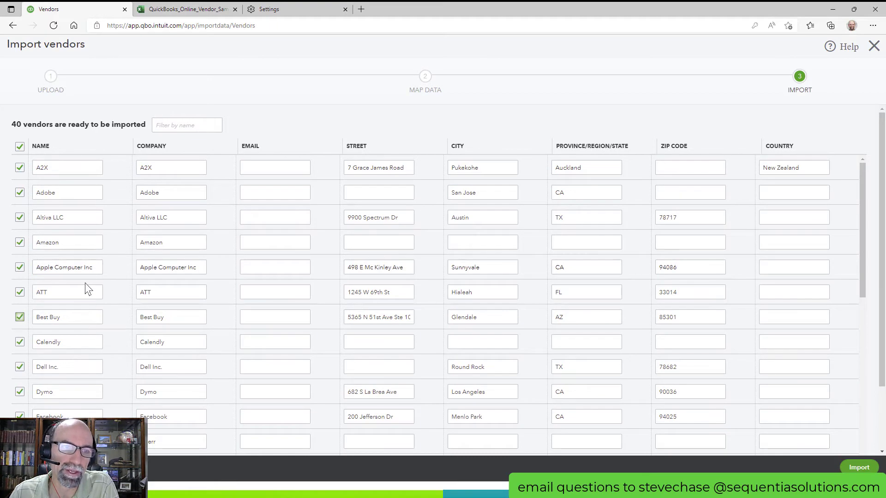
pyautogui.scroll(-3, 86, 291)
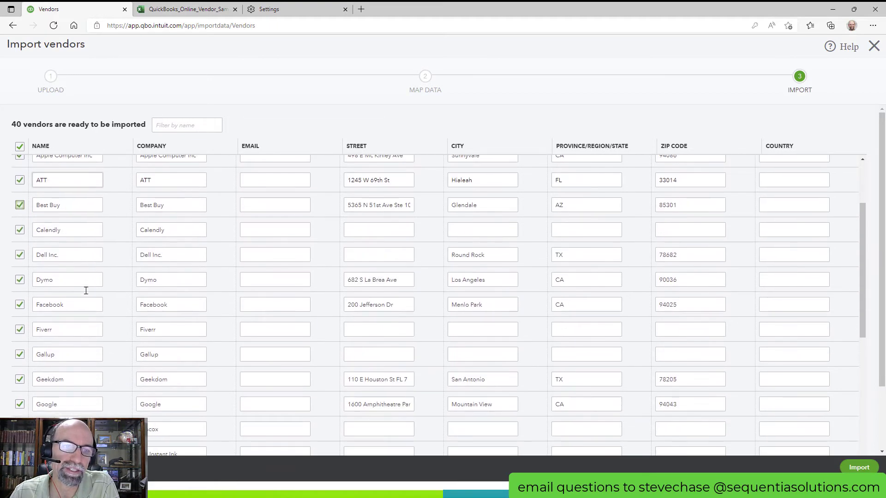
pyautogui.scroll(-6, 86, 291)
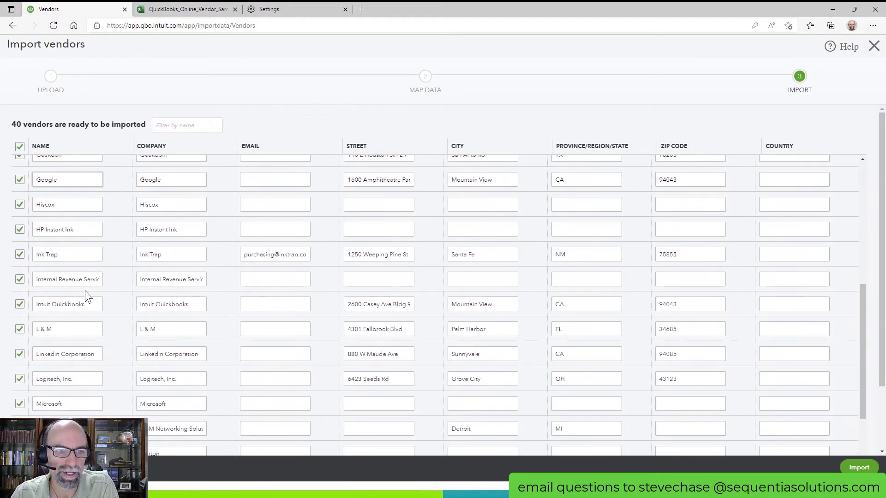
pyautogui.scroll(-3, 85, 295)
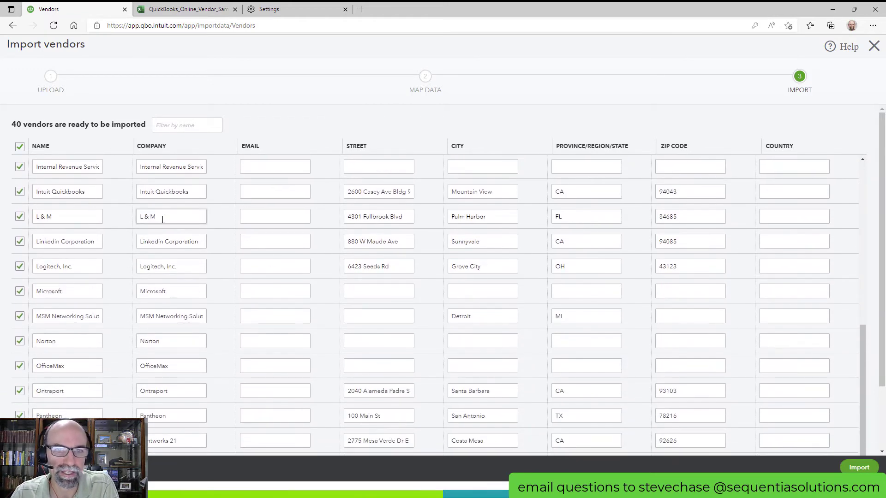
# Step: Rename L & M to a contact person's name, import all 40 vendors, and view the Vendors list
pyautogui.moveTo(51, 217); pyautogui.dragTo(31, 220)
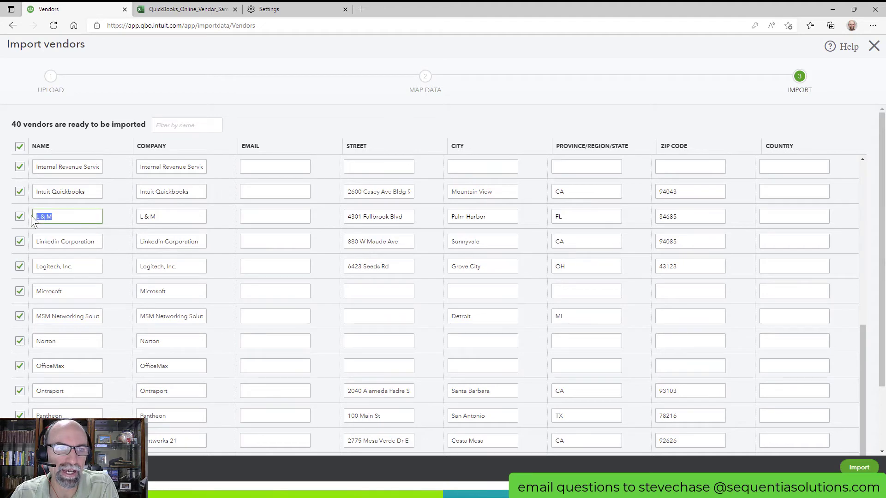
pyautogui.write('Joh')
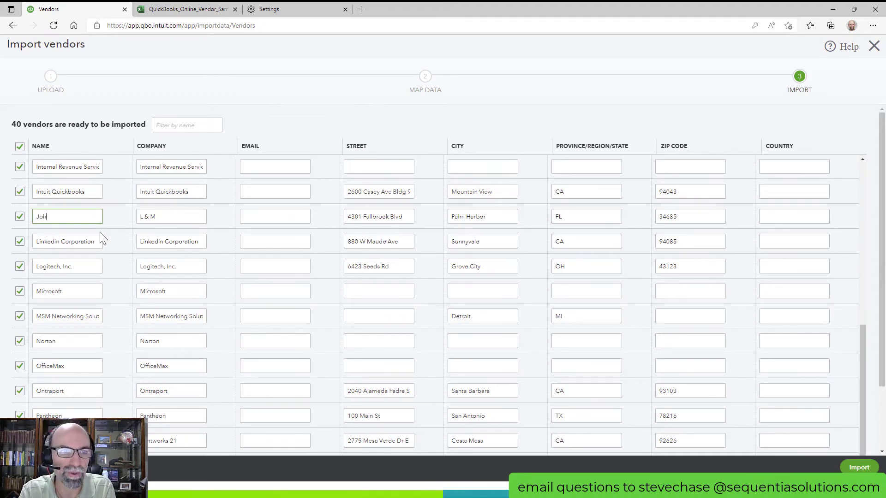
pyautogui.write('n Doe')
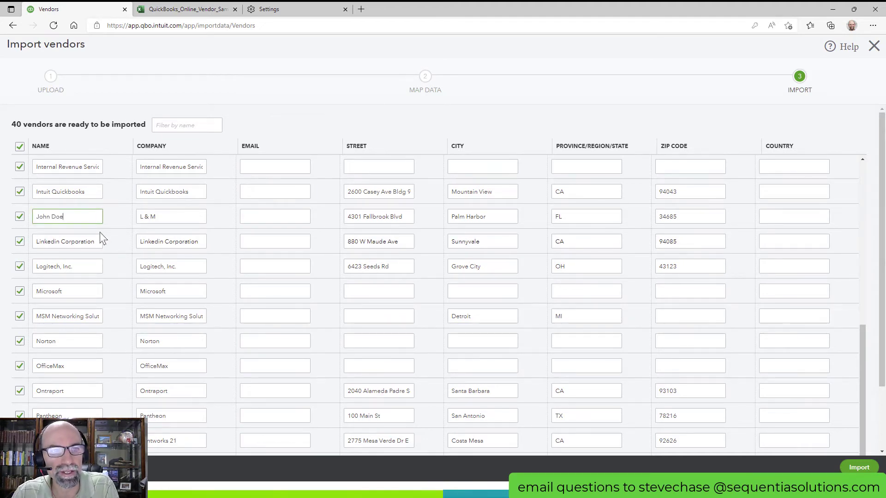
pyautogui.moveTo(69, 217); pyautogui.dragTo(21, 217)
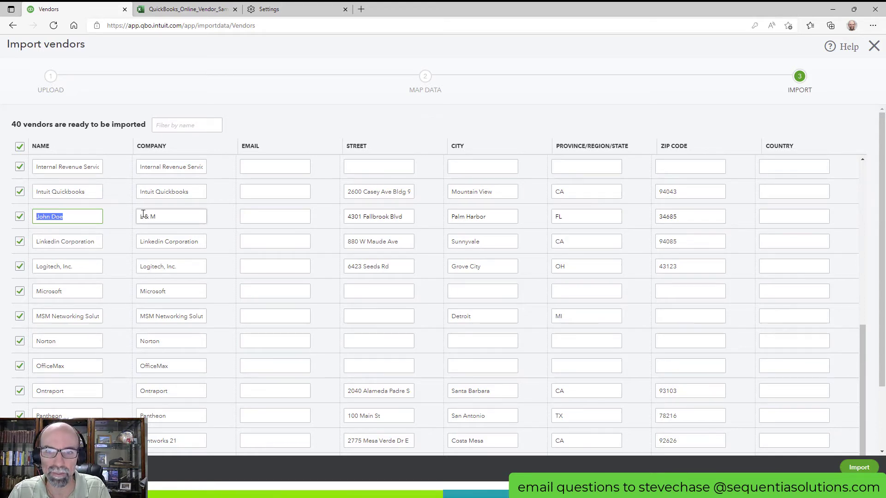
pyautogui.scroll(-4, 222, 290)
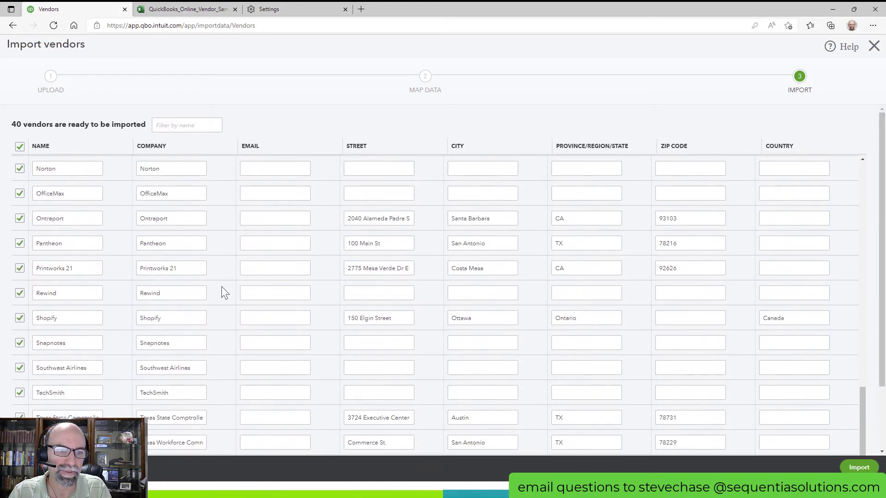
pyautogui.scroll(10, 222, 293)
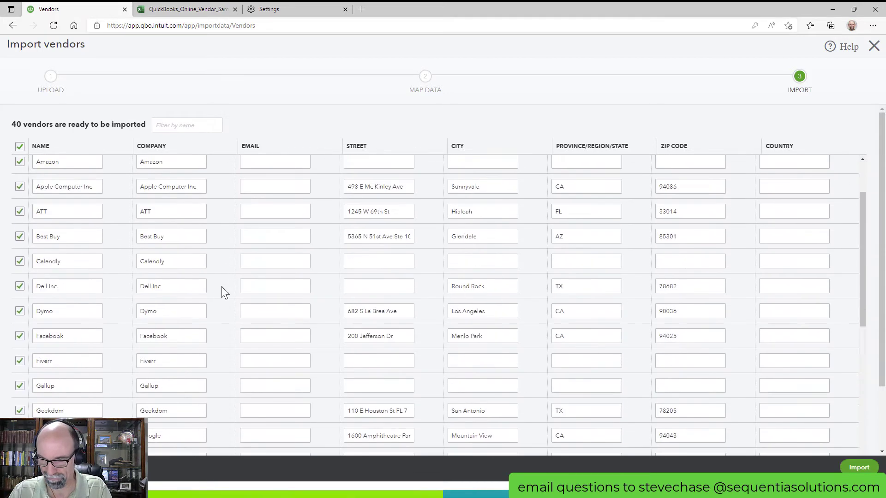
pyautogui.scroll(2, 222, 293)
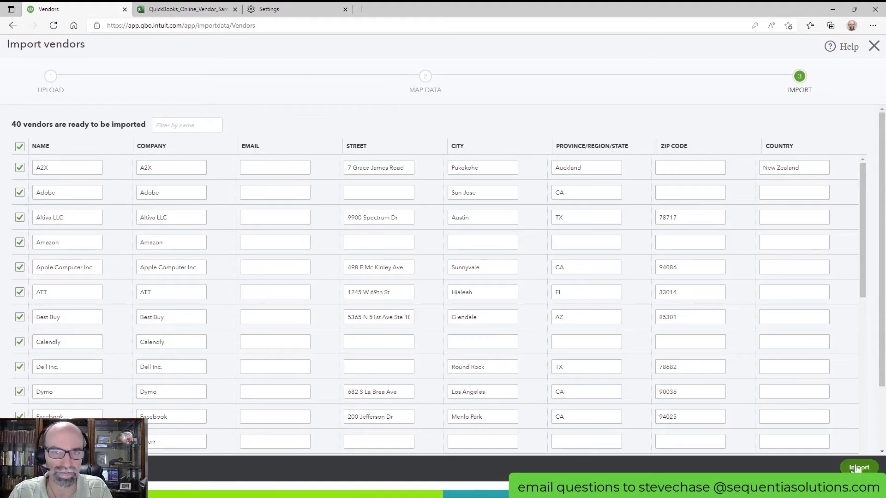
pyautogui.click(857, 468)
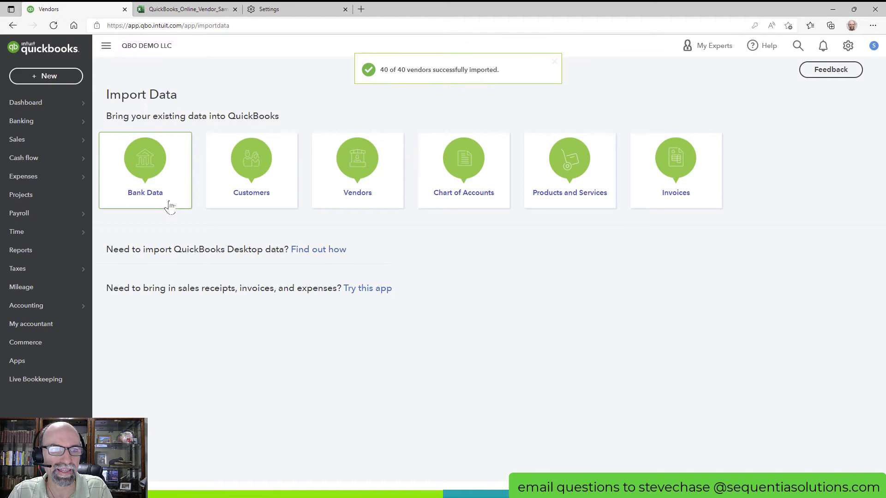
pyautogui.click(29, 177)
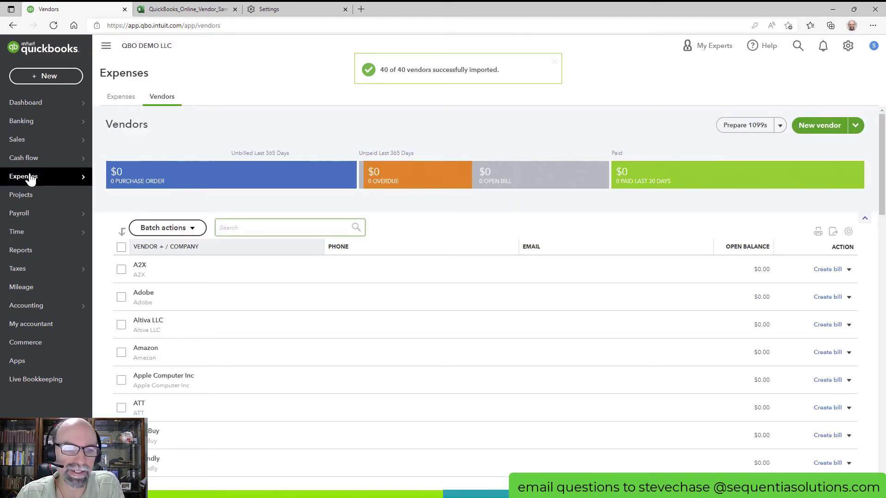
# Step: Open the Dell Inc. vendor record and bring up its Vendor Information for editing
pyautogui.scroll(-10, 454, 295)
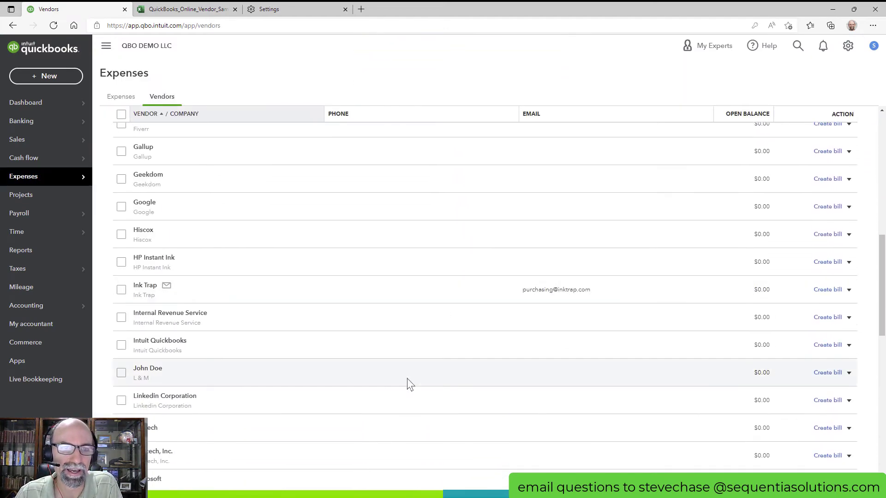
pyautogui.scroll(-3, 407, 378)
pyautogui.scroll(5, 407, 378)
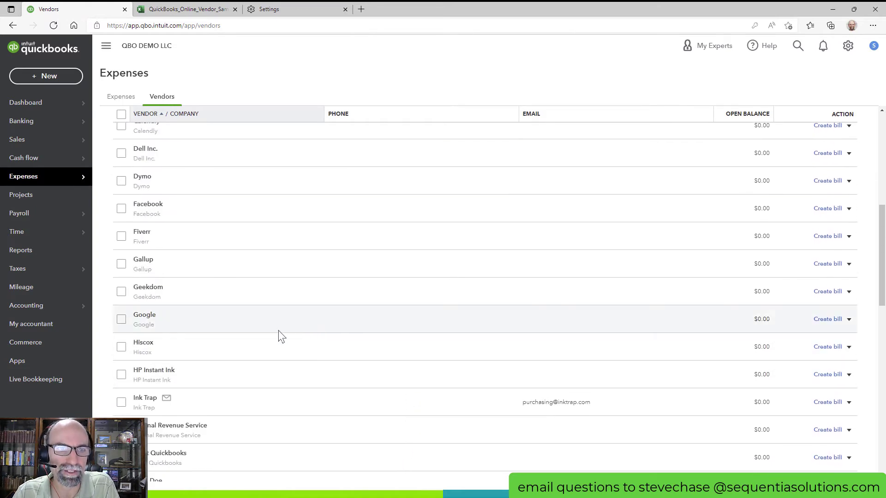
pyautogui.scroll(3, 279, 330)
pyautogui.click(145, 261)
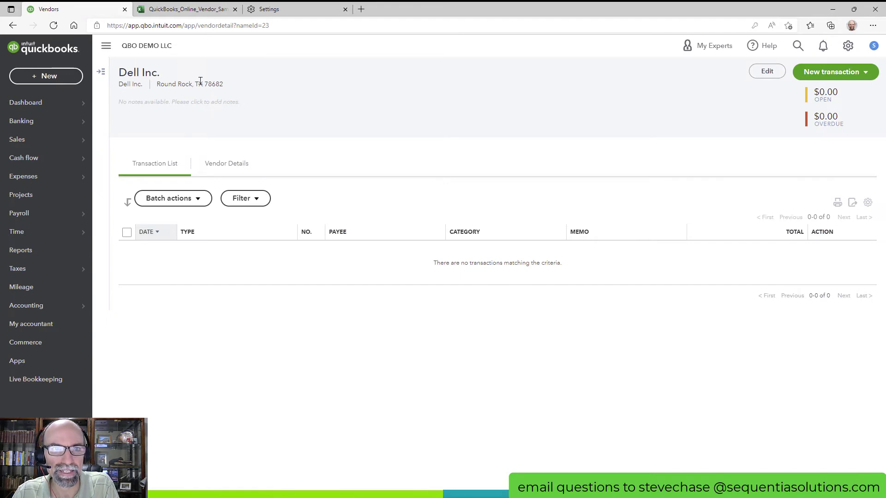
pyautogui.click(765, 72)
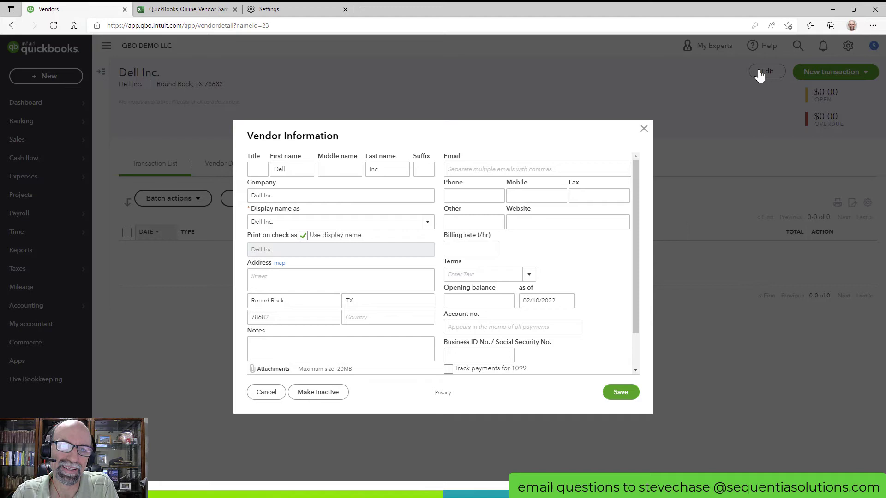
# Step: Check the 'Dell' first name and 'Inc.' last name against the Dell Inc. display name
pyautogui.click(387, 169)
pyautogui.moveTo(387, 169); pyautogui.dragTo(371, 169)
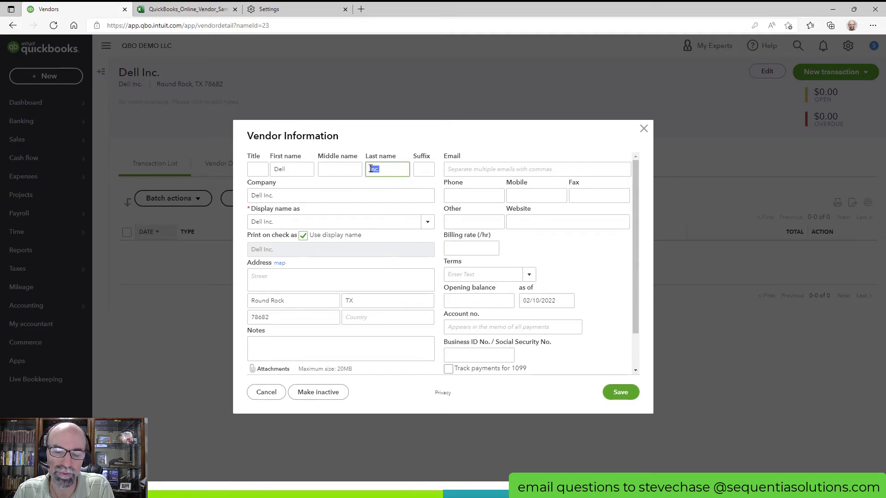
pyautogui.doubleClick(279, 169)
pyautogui.doubleClick(387, 169)
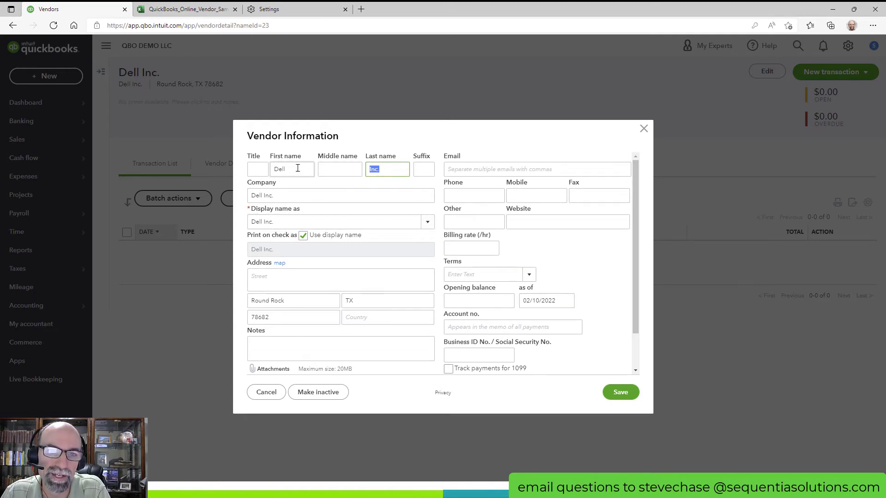
pyautogui.click(429, 224)
pyautogui.click(428, 224)
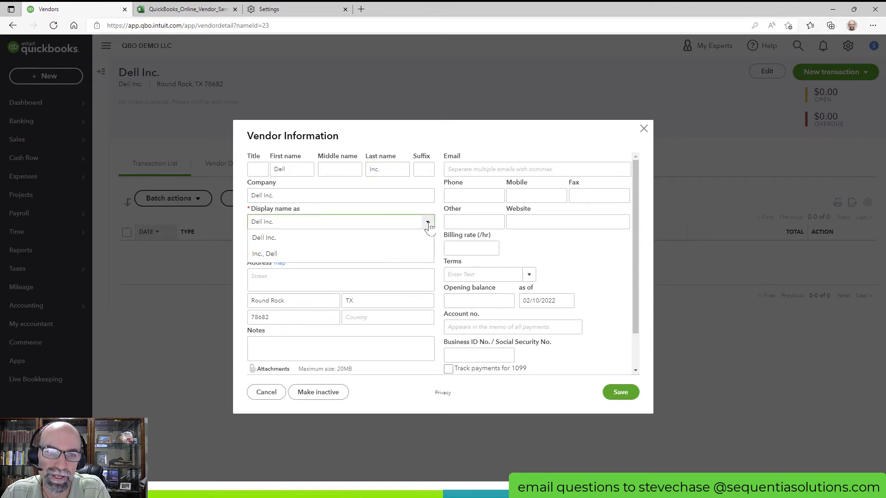
pyautogui.click(428, 223)
pyautogui.tripleClick(283, 222)
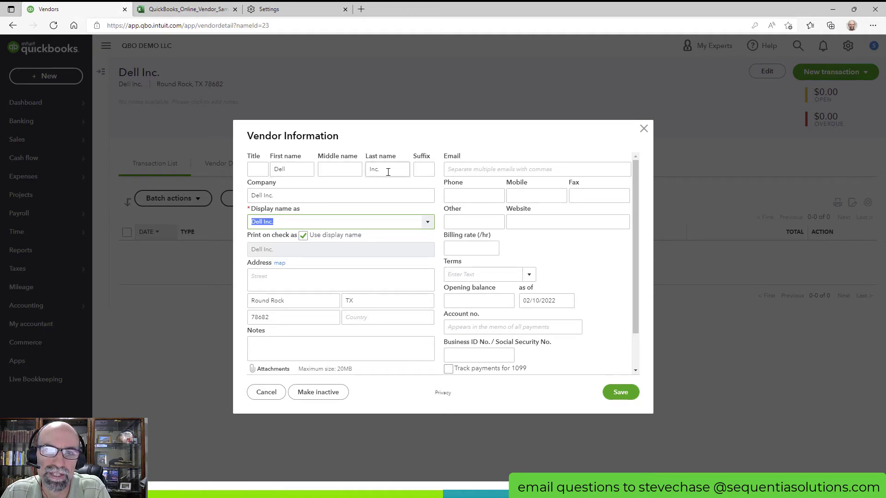
# Step: Delete 'Inc.' from Last name and 'Dell' from First name, then save the vendor
pyautogui.moveTo(388, 172); pyautogui.dragTo(366, 173)
pyautogui.press('BackSpace')
pyautogui.doubleClick(279, 169)
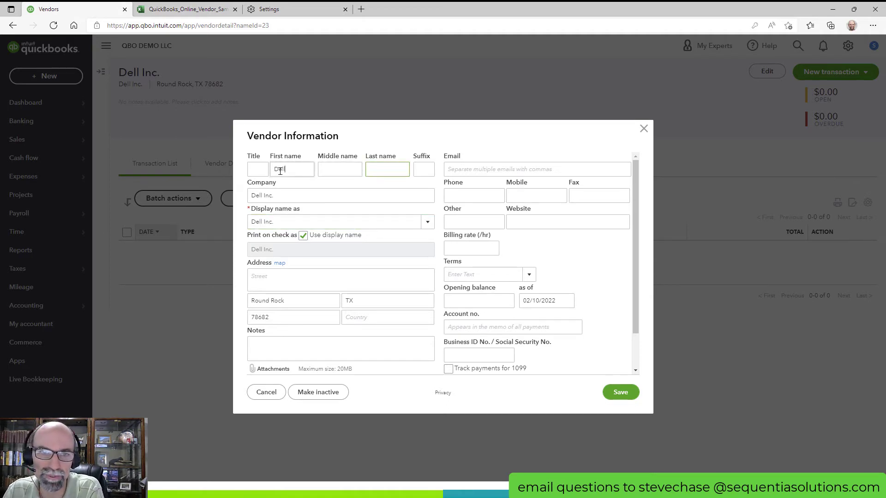
pyautogui.press('BackSpace')
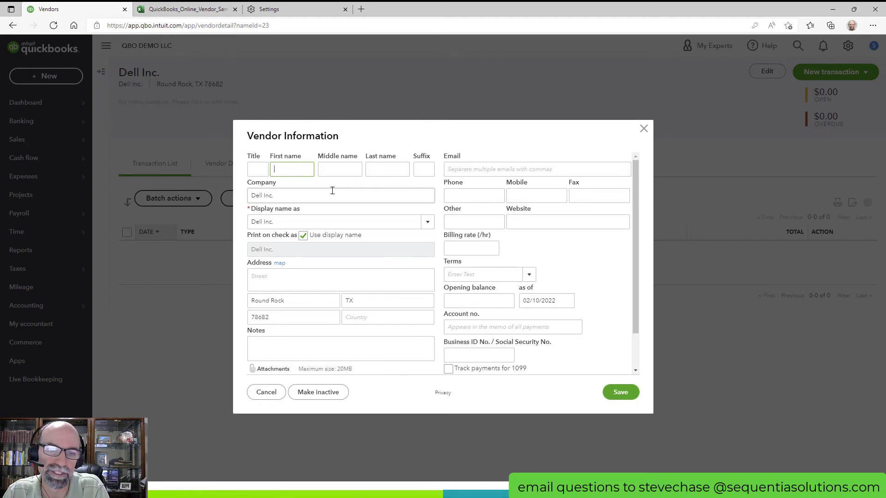
pyautogui.click(618, 393)
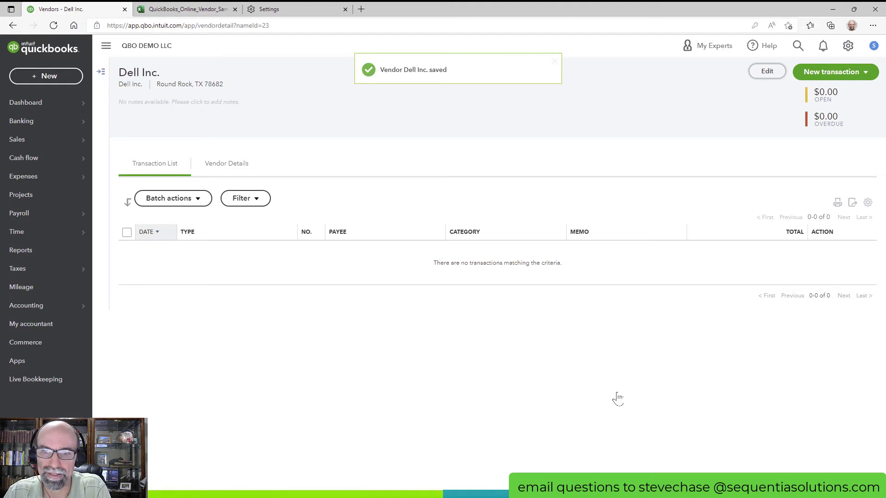
# Step: In Banking, categorize the $75.00 Hiscox charge as Insurance:Liability insurance and add it
pyautogui.click(37, 125)
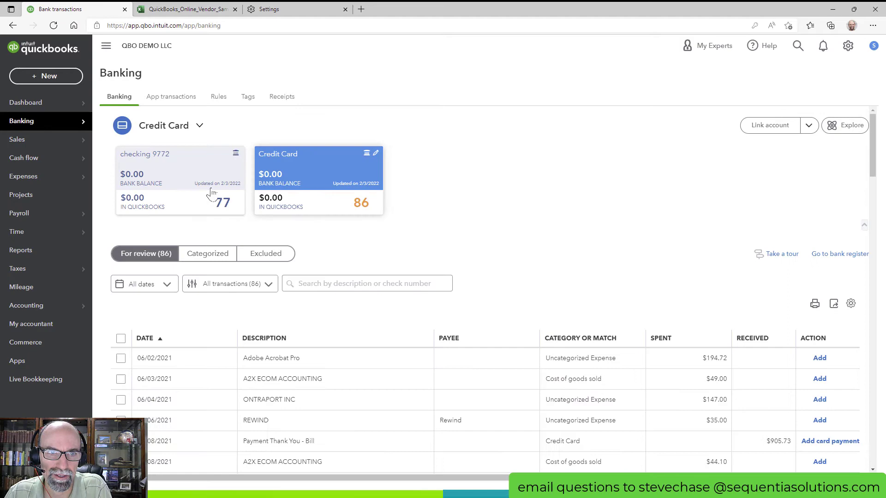
pyautogui.scroll(-7, 553, 255)
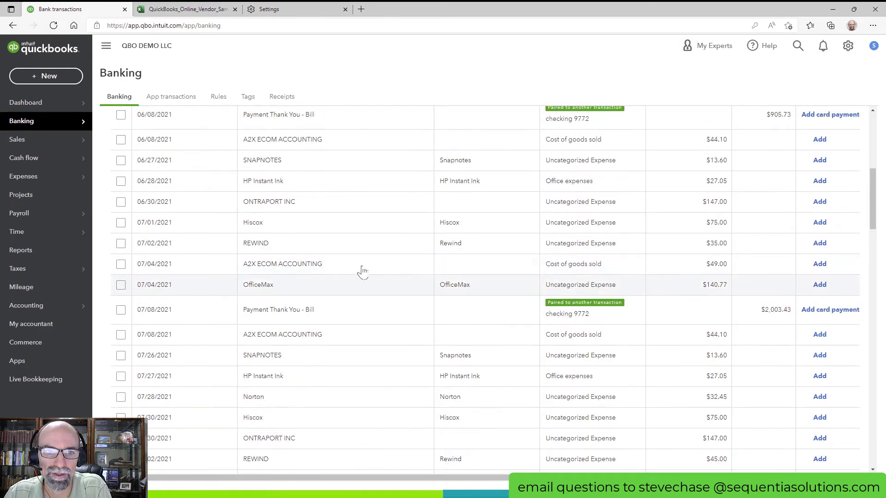
pyautogui.click(313, 230)
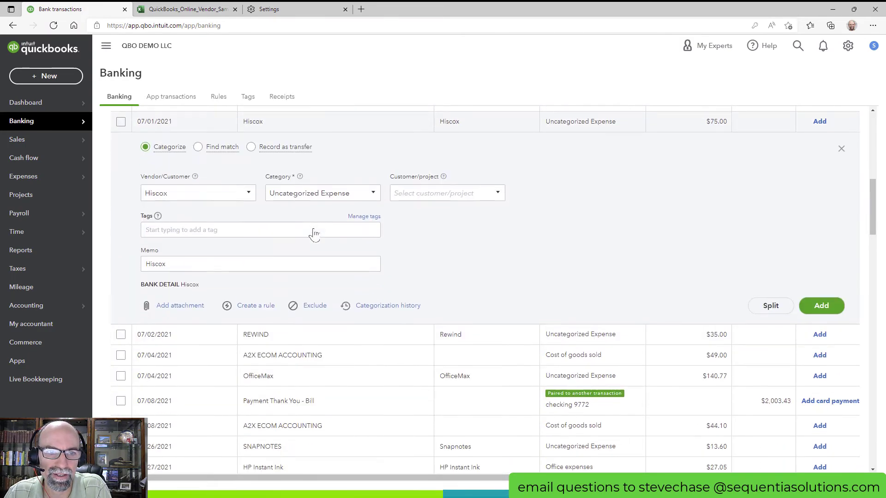
pyautogui.click(245, 184)
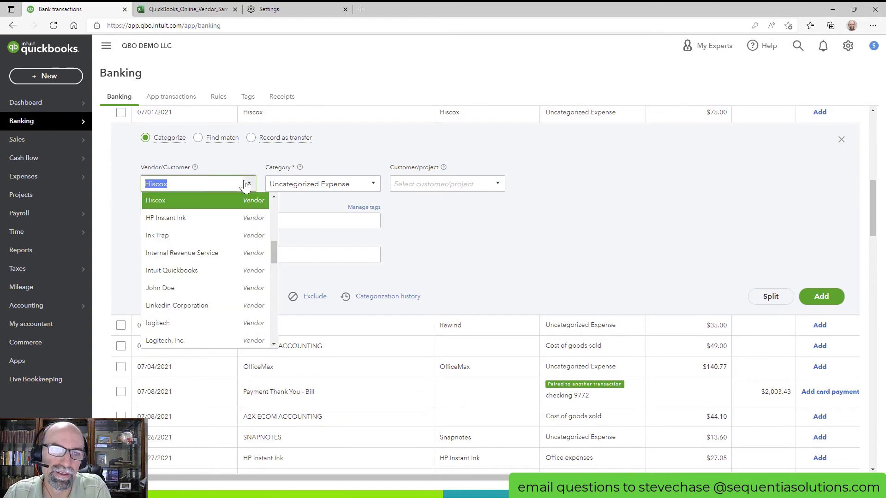
pyautogui.click(223, 204)
pyautogui.moveTo(200, 275); pyautogui.dragTo(160, 275)
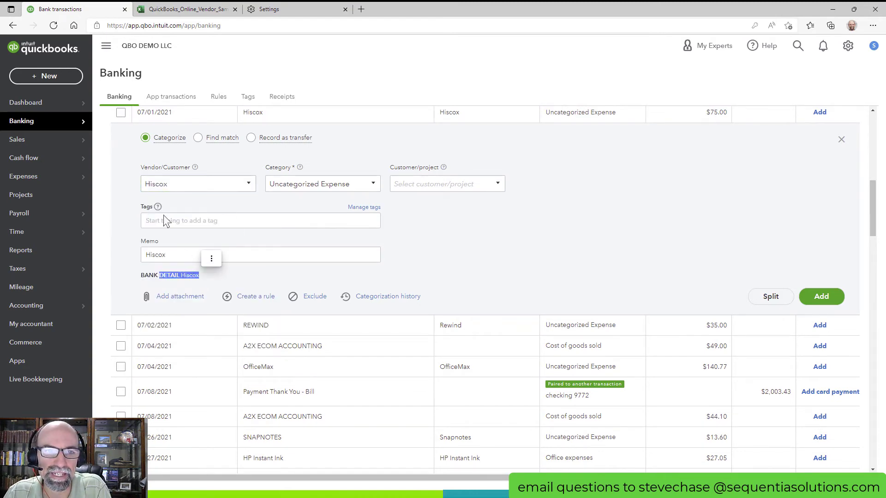
pyautogui.click(305, 185)
pyautogui.write('ins')
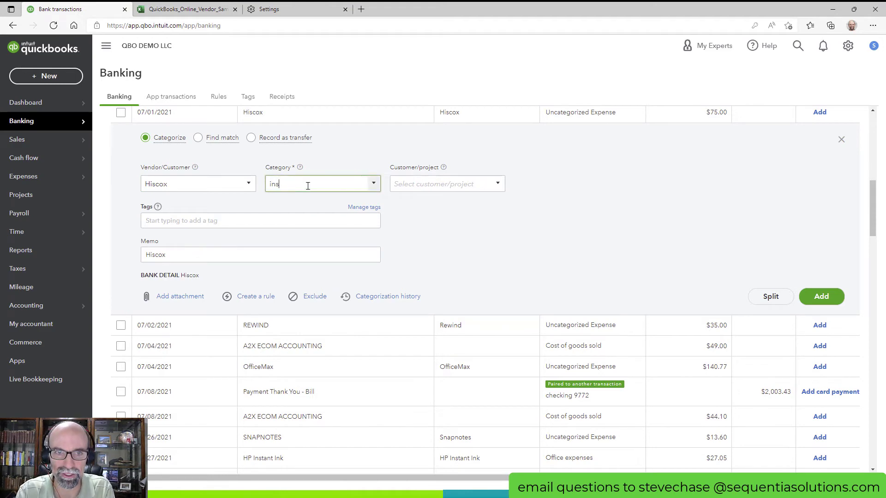
pyautogui.write('u')
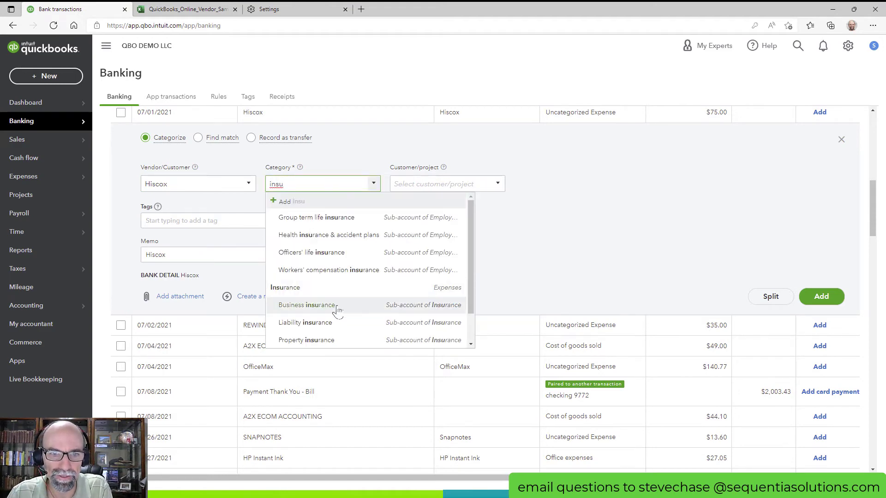
pyautogui.click(339, 322)
pyautogui.click(820, 297)
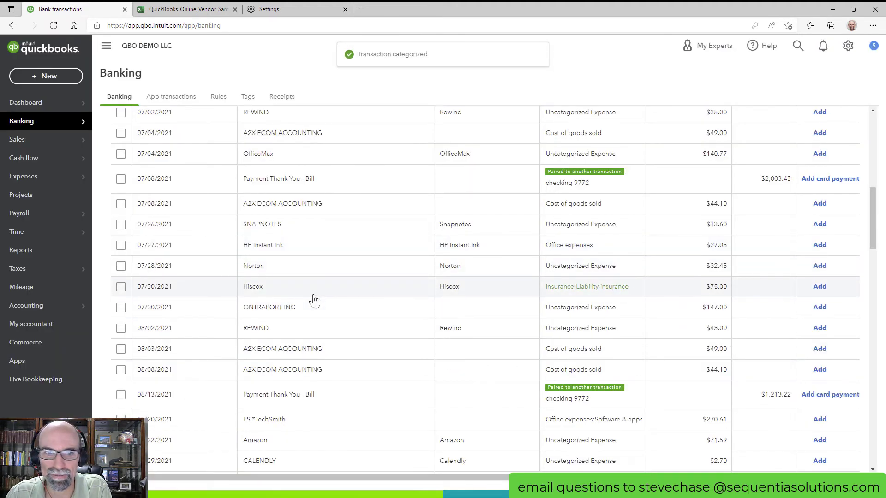
# Step: Create vendor HP for the $27.05 HP Instant Ink charge and add it as Office expenses
pyautogui.click(309, 248)
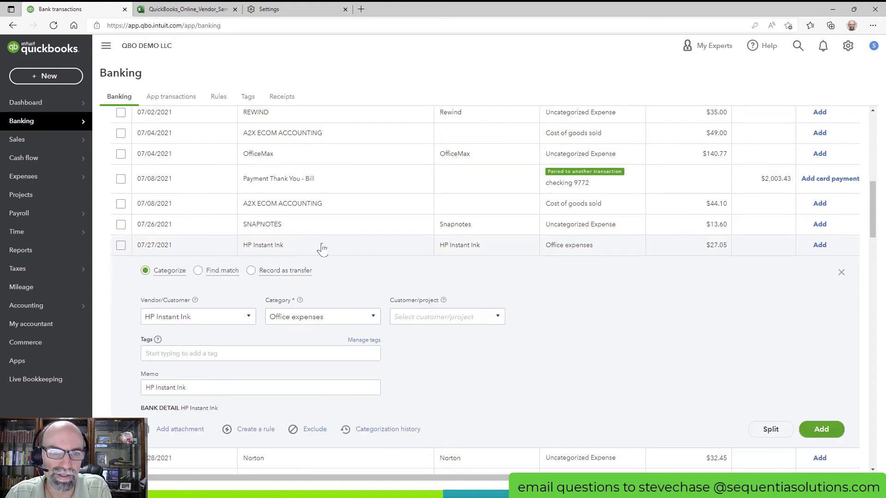
pyautogui.click(148, 317)
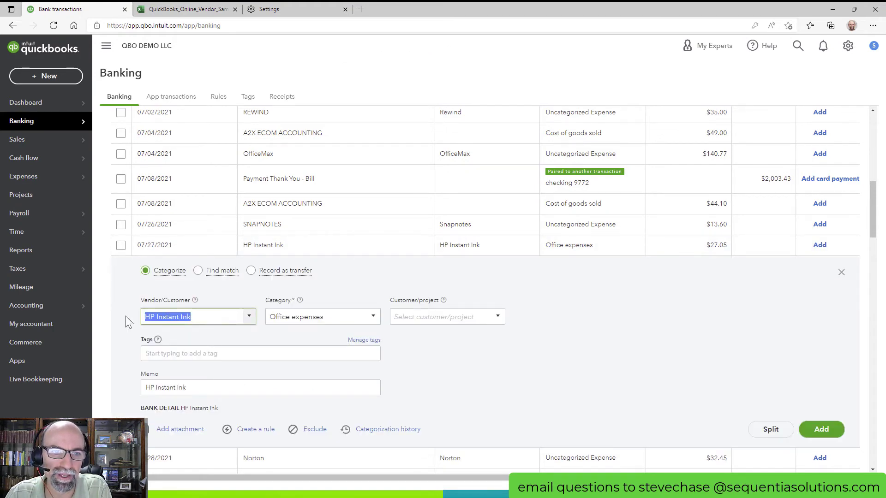
pyautogui.write('HP')
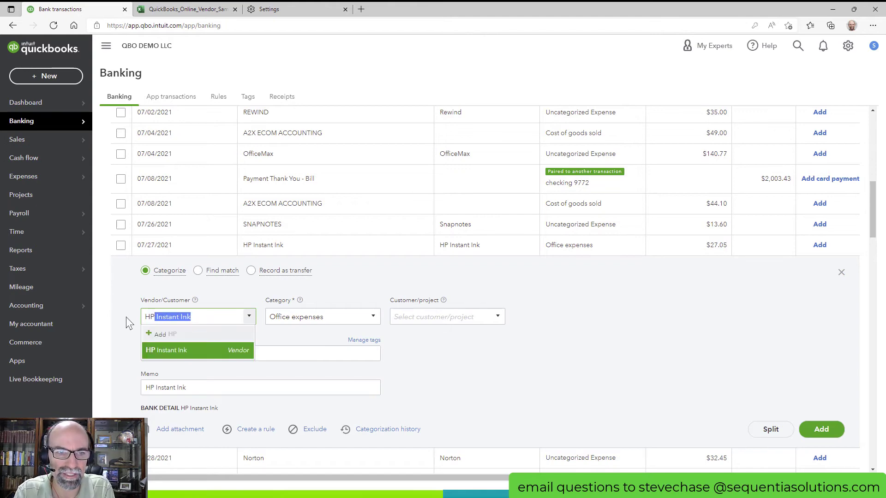
pyautogui.press('Delete')
pyautogui.press('Return')
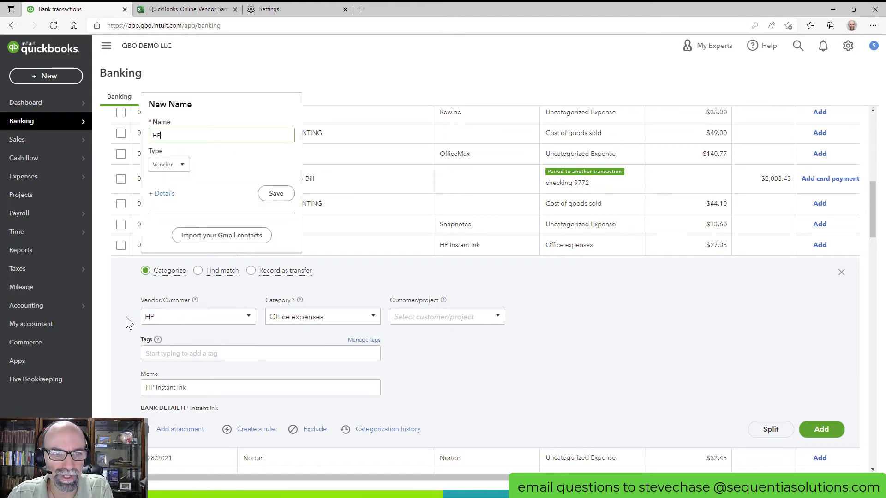
pyautogui.moveTo(162, 134); pyautogui.dragTo(151, 135)
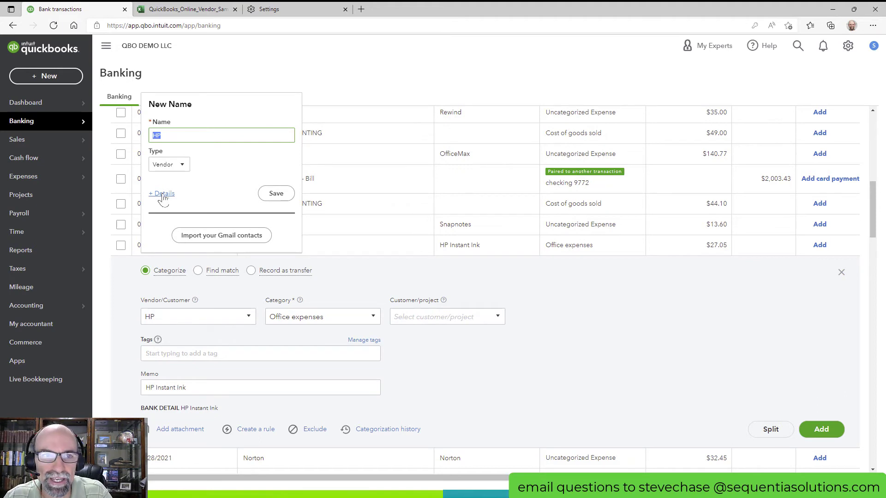
pyautogui.click(276, 193)
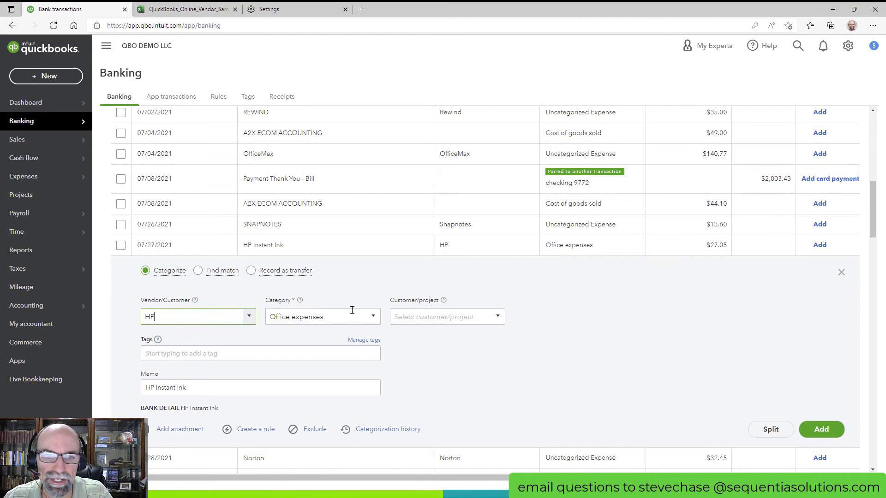
pyautogui.click(830, 427)
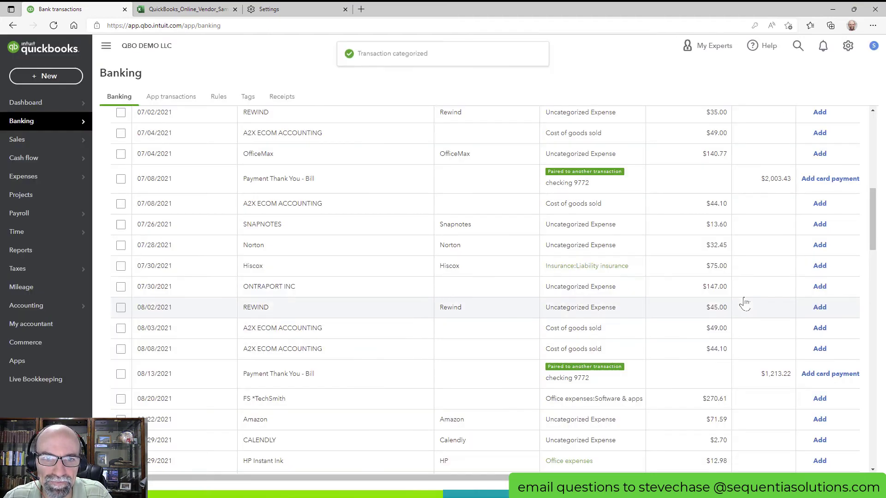
# Step: On the Vendors list, open a new vendor form, toggle 1099 tracking on and off, and close it unsaved
pyautogui.click(41, 179)
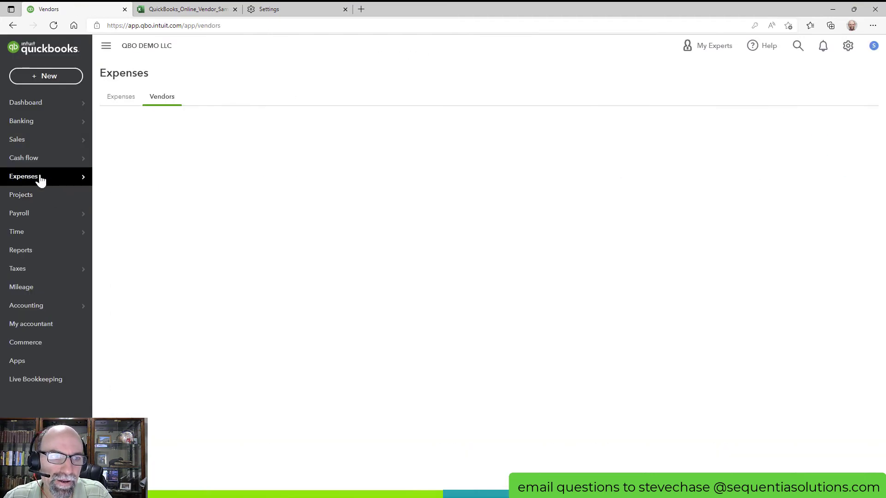
pyautogui.scroll(-7, 357, 289)
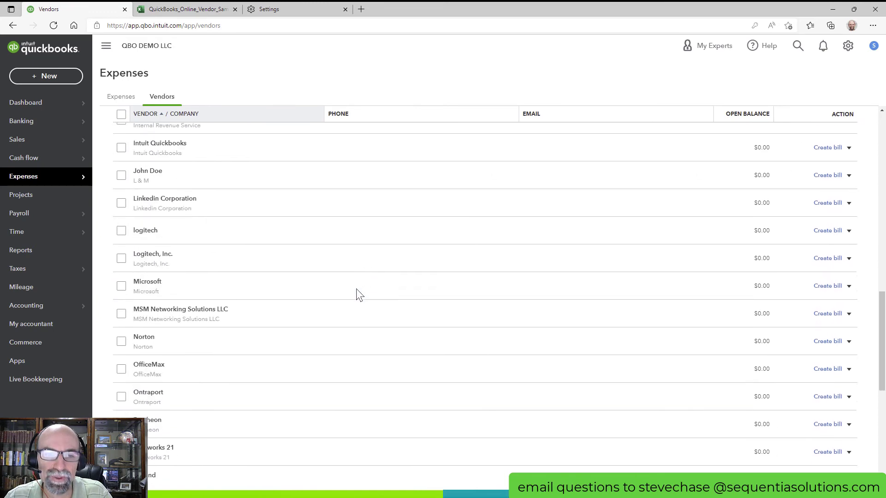
pyautogui.scroll(8, 356, 289)
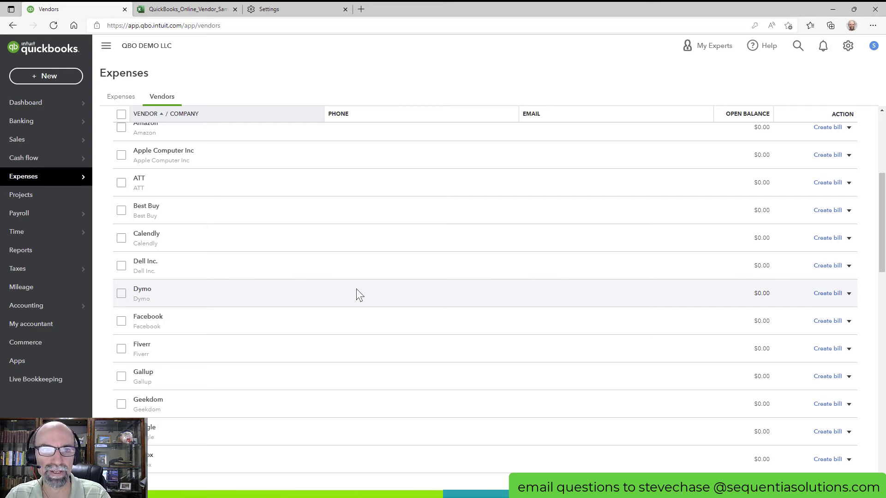
pyautogui.scroll(5, 356, 289)
pyautogui.click(798, 133)
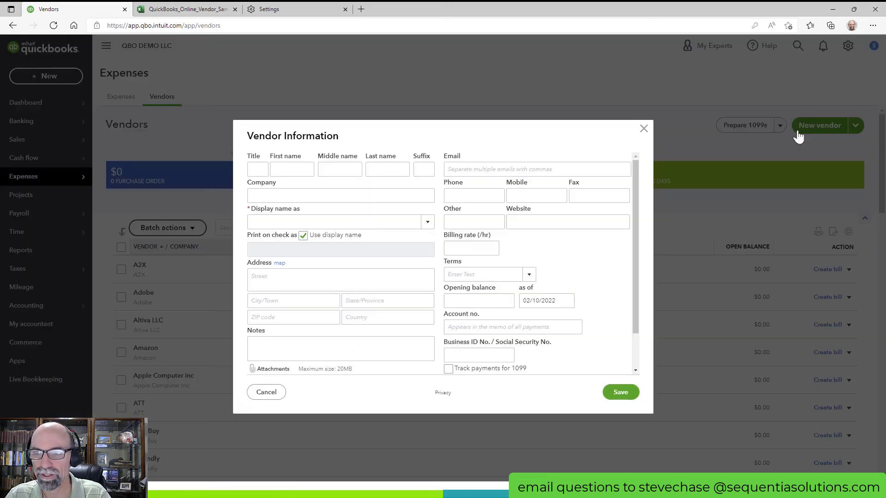
pyautogui.scroll(-1, 461, 323)
pyautogui.click(448, 326)
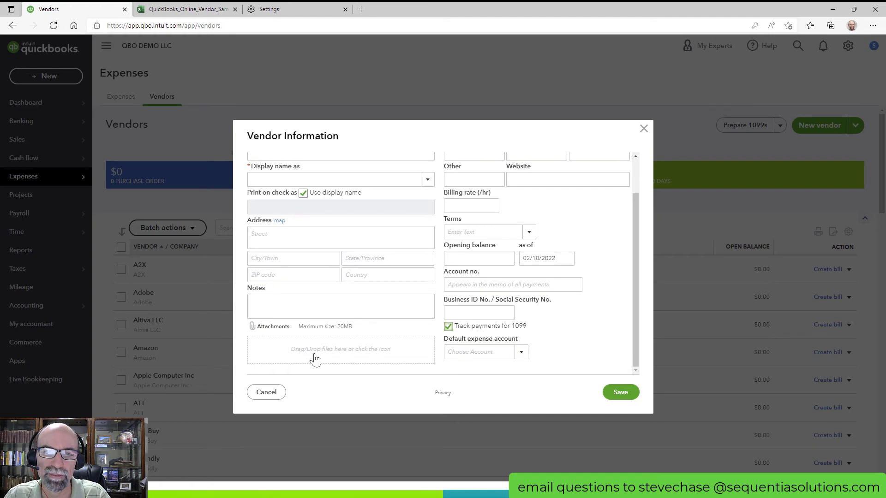
pyautogui.click(448, 326)
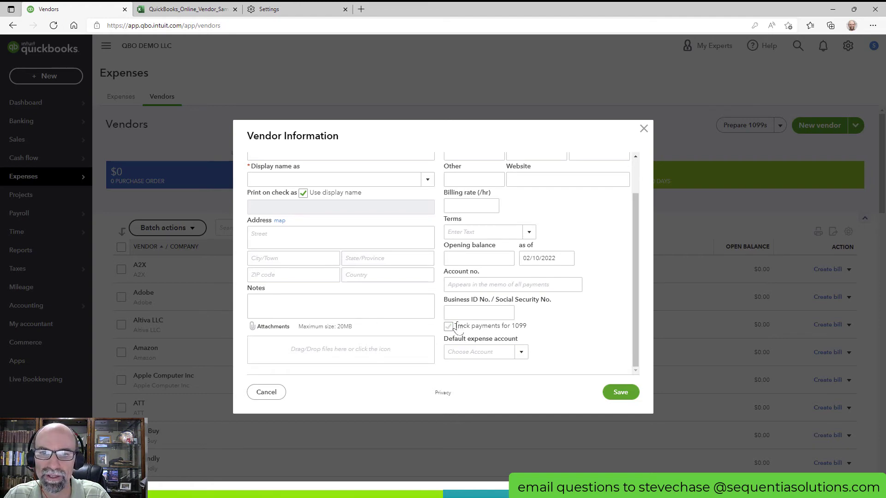
pyautogui.click(644, 129)
# Step: Start a vendor import and choose Contractors Vendor List.xlsx as the upload file
pyautogui.click(844, 48)
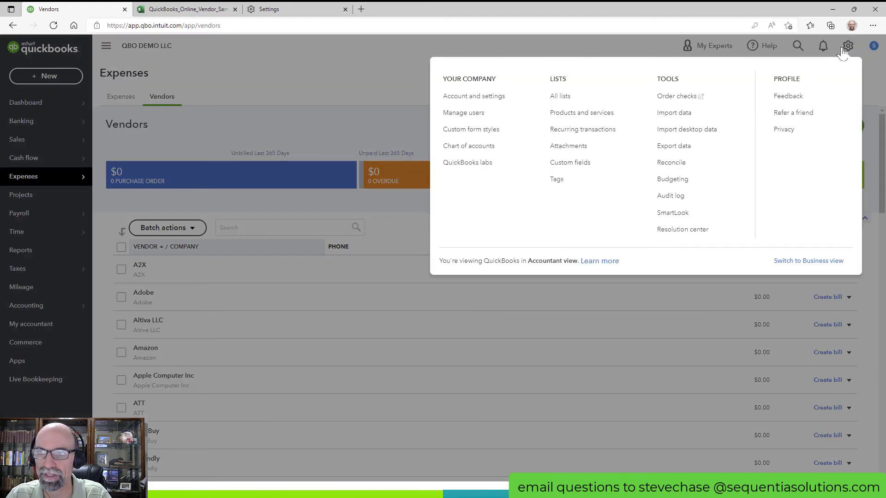
pyautogui.click(677, 113)
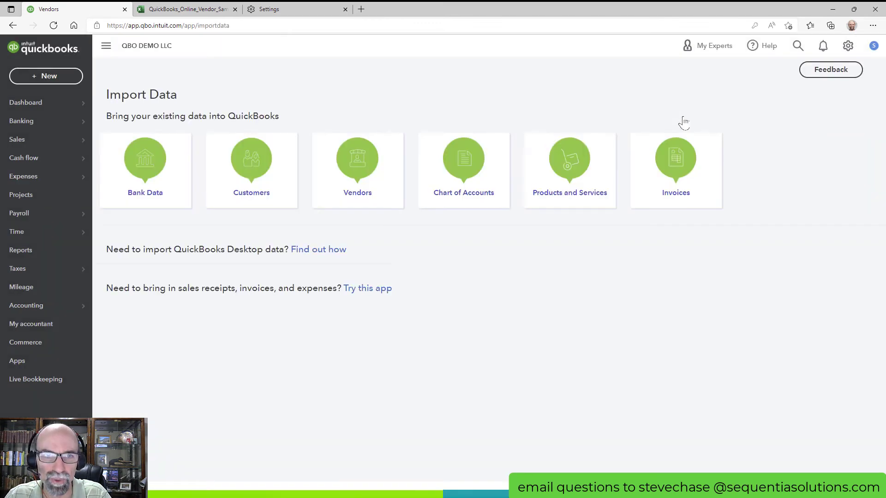
pyautogui.click(363, 182)
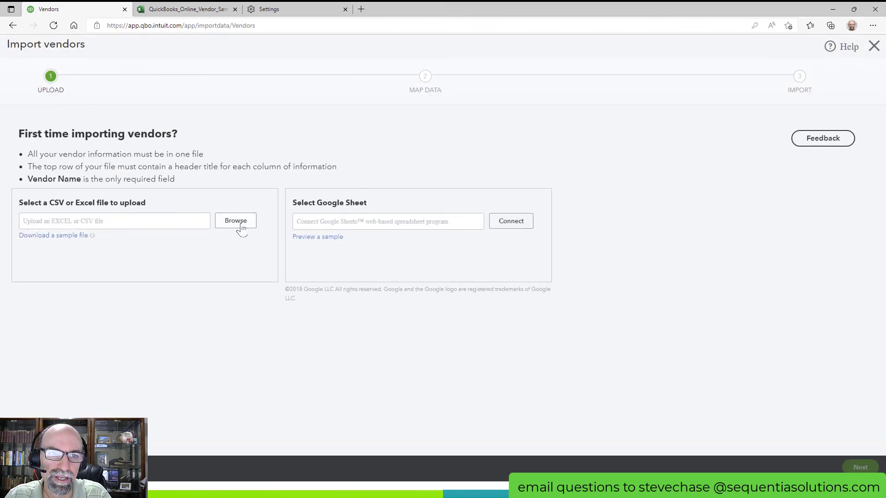
pyautogui.click(239, 226)
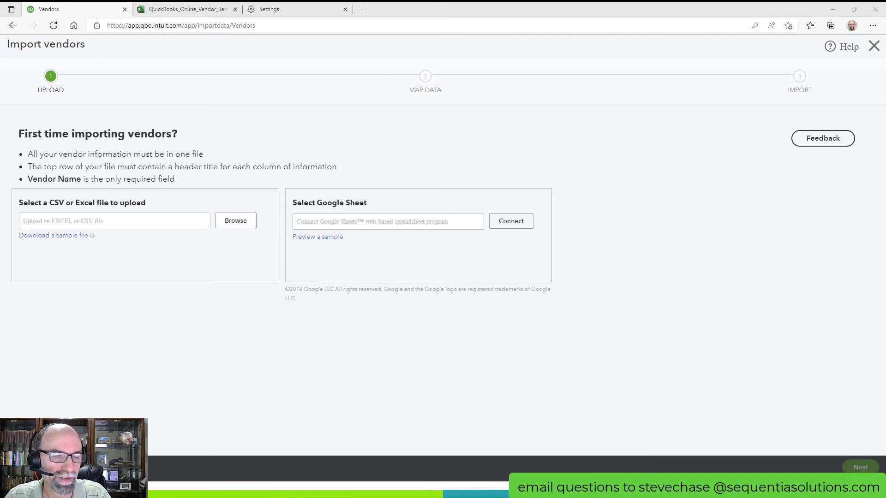
pyautogui.press('Return')
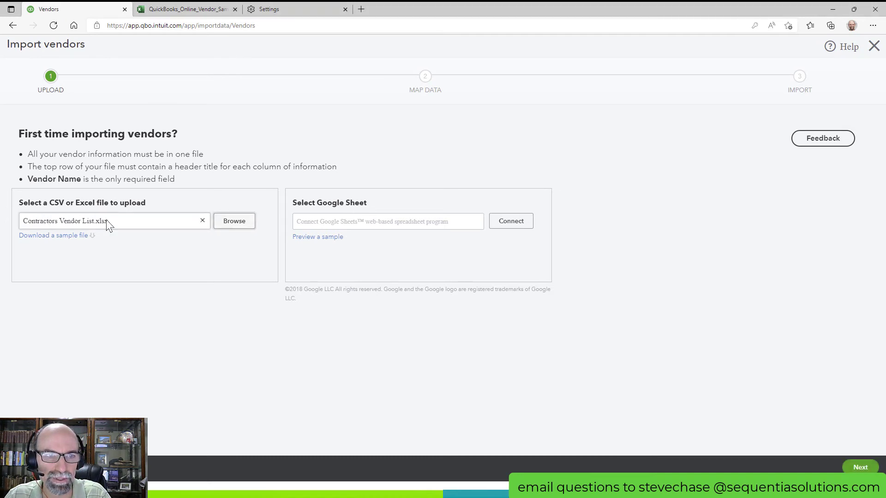
# Step: Map the spreadsheet columns to vendor fields, keeping the tax ID column mapped to TAX ID
pyautogui.click(860, 468)
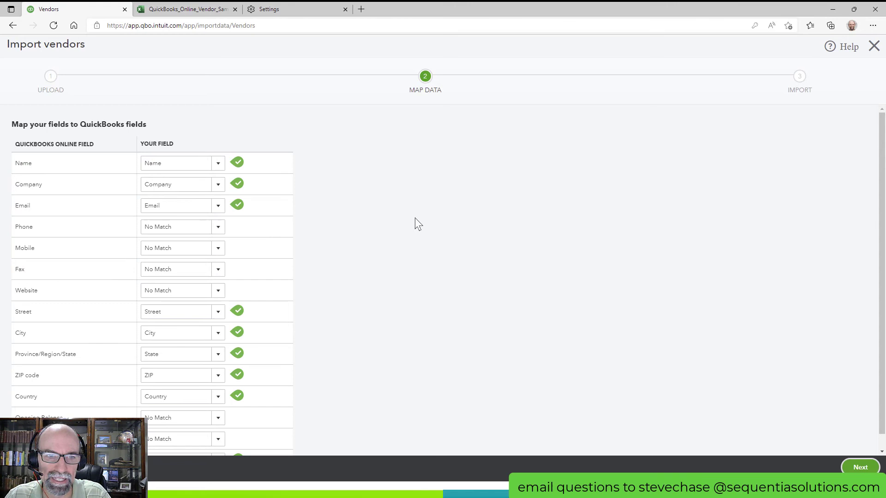
pyautogui.scroll(-1, 359, 307)
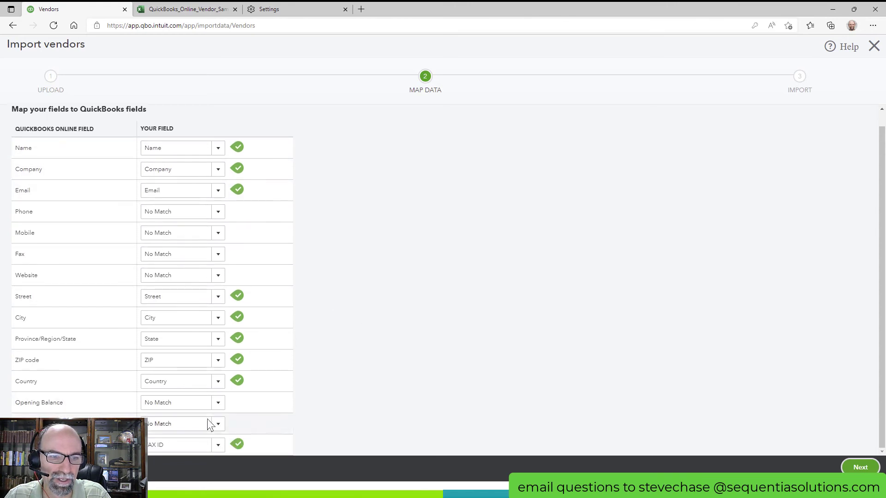
pyautogui.click(219, 447)
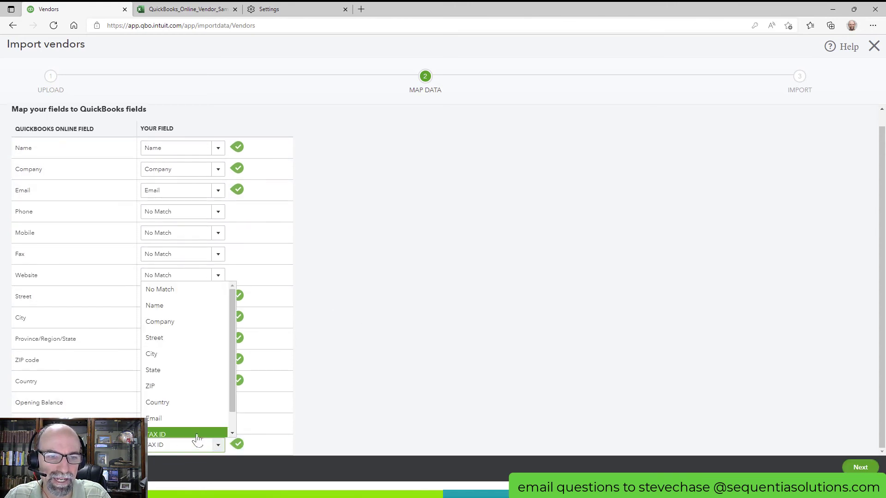
pyautogui.click(219, 447)
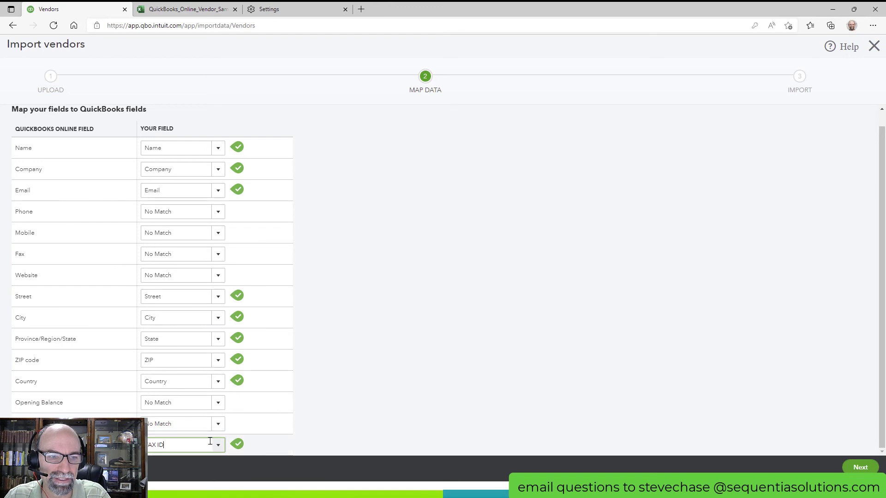
pyautogui.click(395, 388)
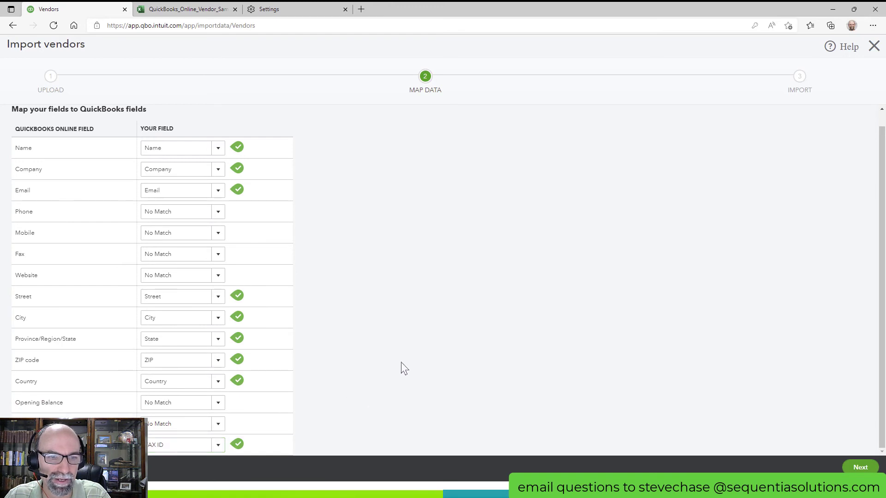
# Step: Review the three vendors' tax IDs and complete the import
pyautogui.click(854, 469)
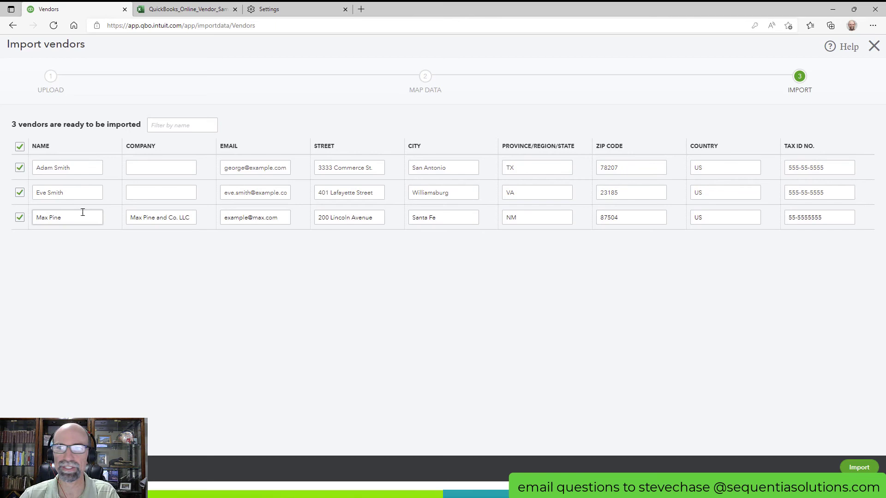
pyautogui.moveTo(827, 169); pyautogui.dragTo(791, 192)
pyautogui.moveTo(832, 217); pyautogui.dragTo(785, 218)
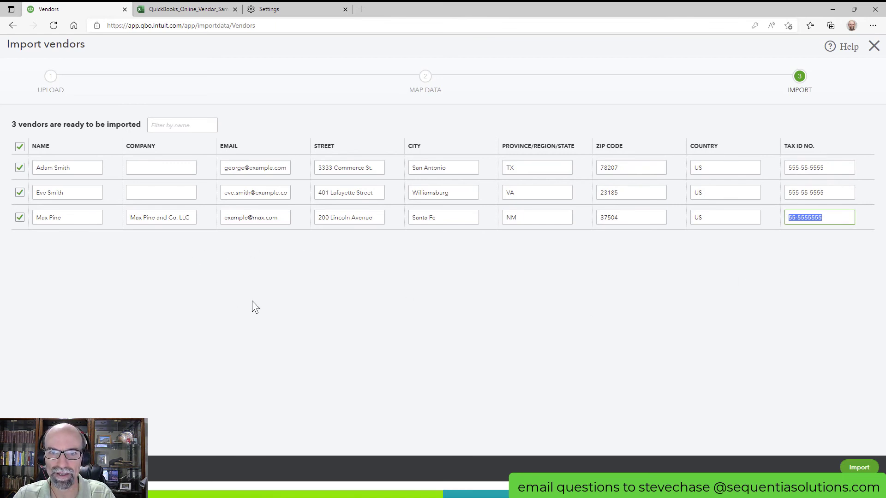
pyautogui.click(858, 468)
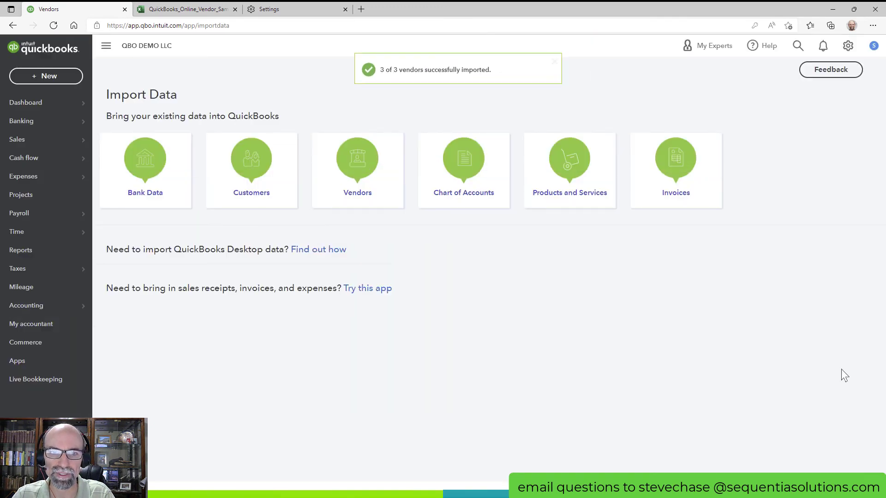
# Step: Search the vendor list by the contractors' shared last name and open the first match
pyautogui.click(20, 176)
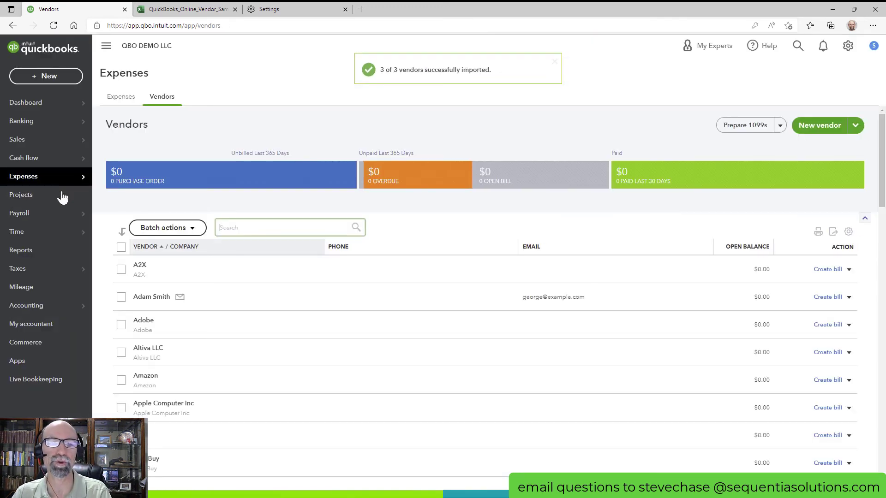
pyautogui.write('smith')
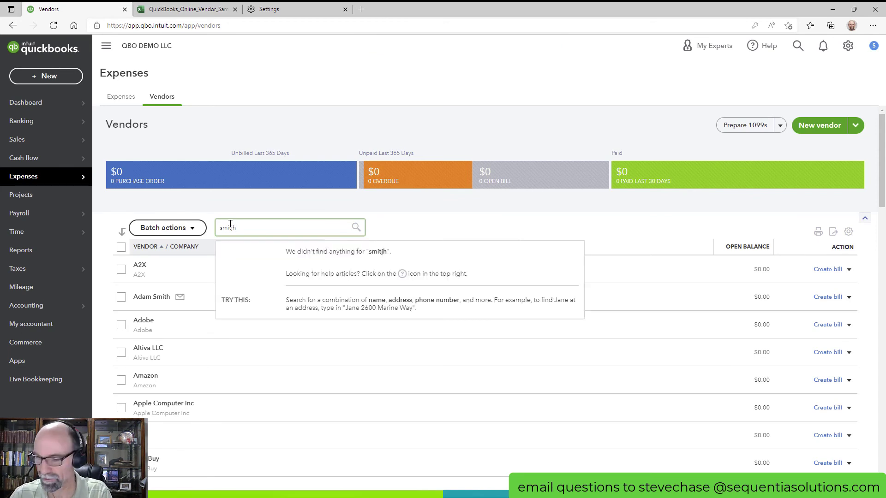
pyautogui.press('Return')
pyautogui.moveTo(245, 229); pyautogui.dragTo(223, 228)
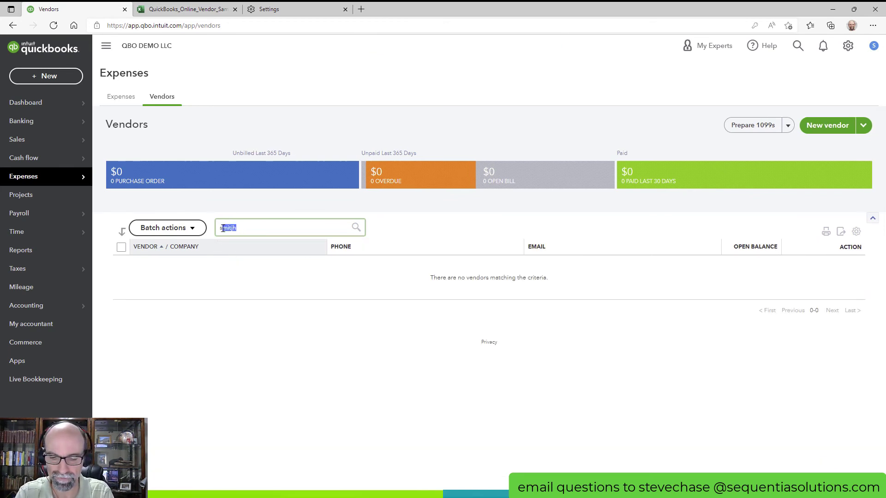
pyautogui.write('m')
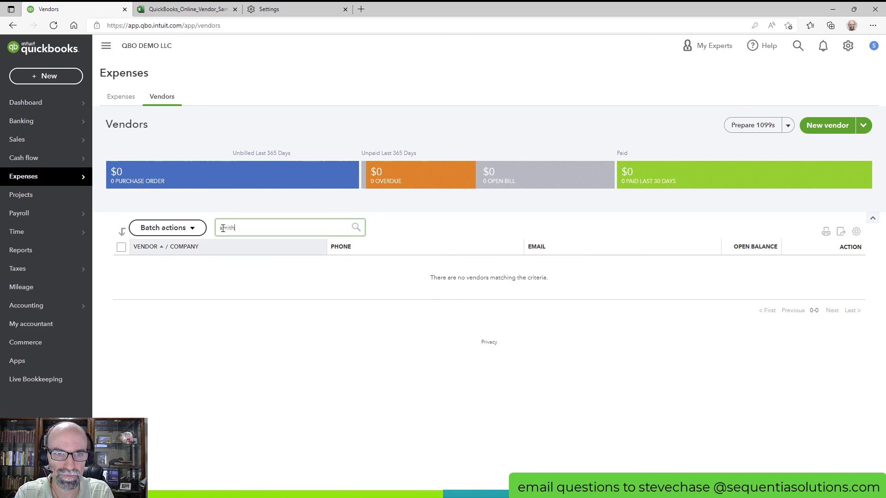
pyautogui.write('ith')
pyautogui.press('Return')
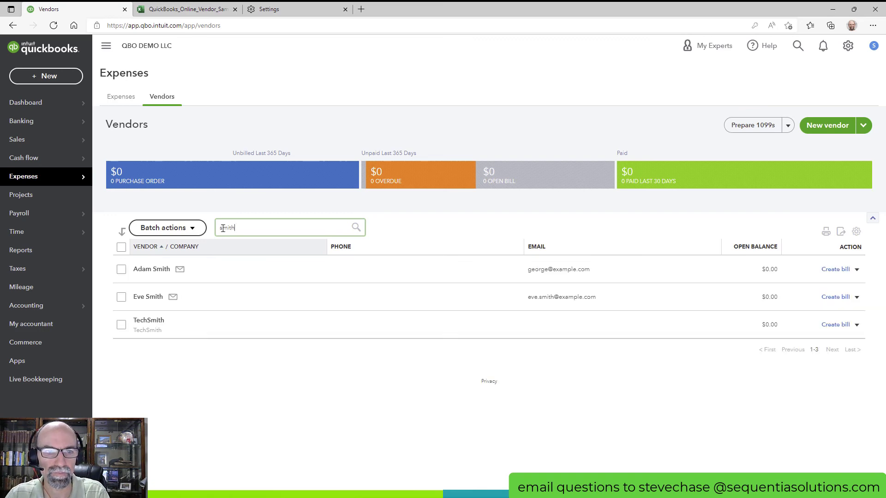
pyautogui.click(150, 271)
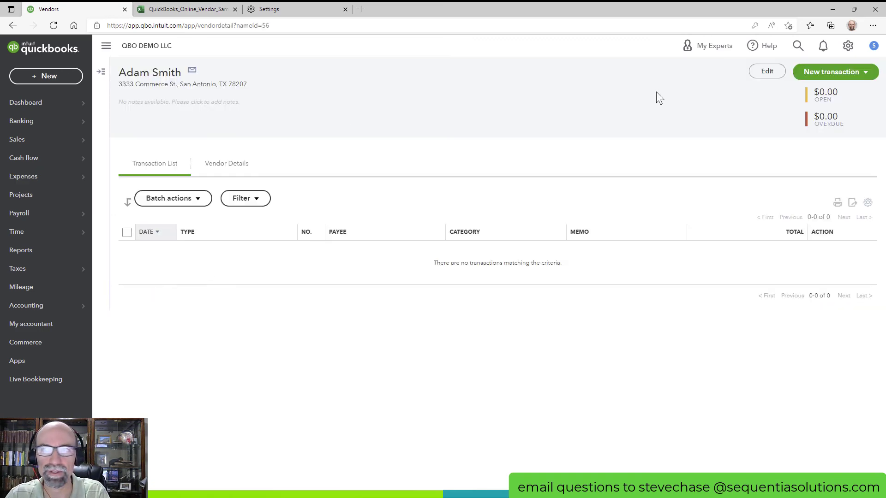
# Step: Turn on 'Track payments for 1099' for this vendor and save the record
pyautogui.click(775, 74)
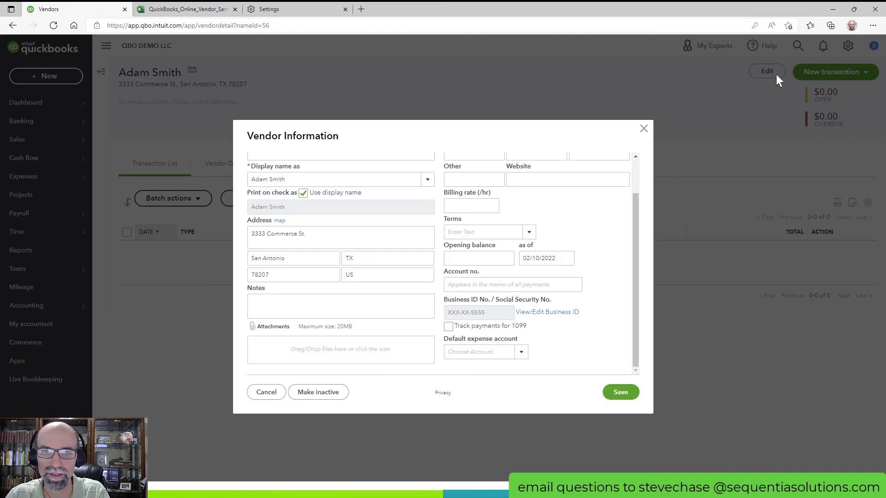
pyautogui.click(448, 327)
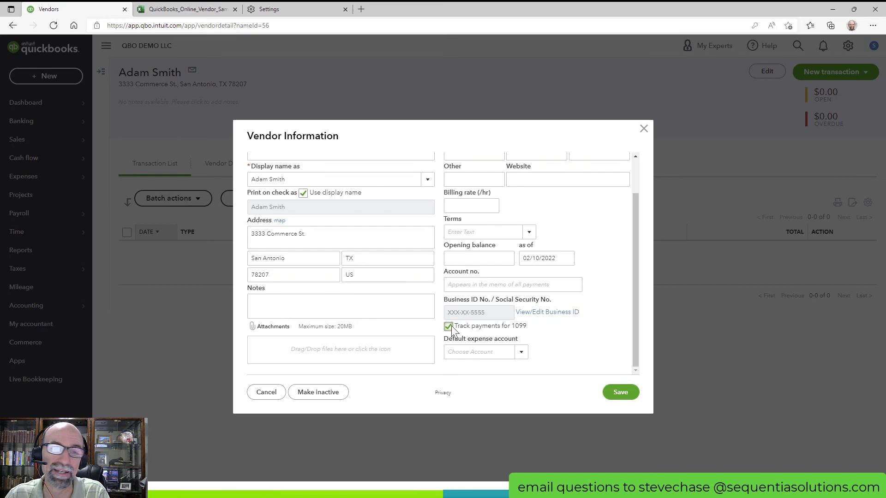
pyautogui.scroll(2, 573, 316)
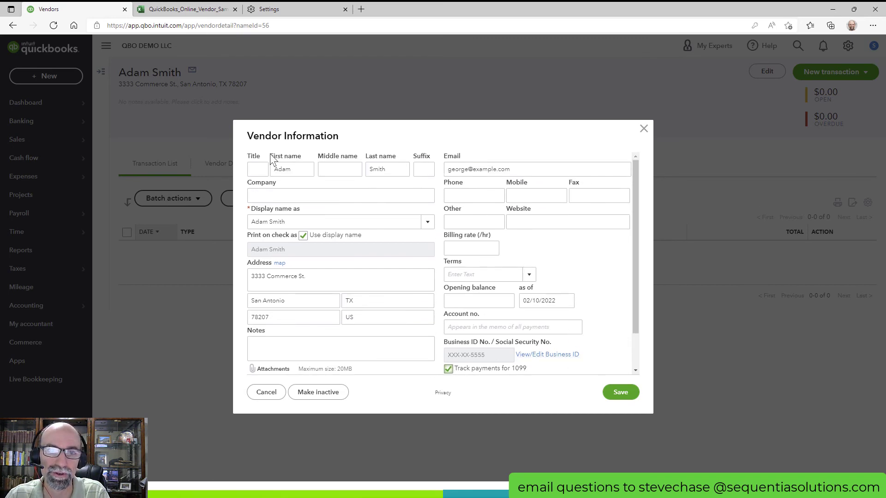
pyautogui.doubleClick(284, 169)
pyautogui.doubleClick(378, 169)
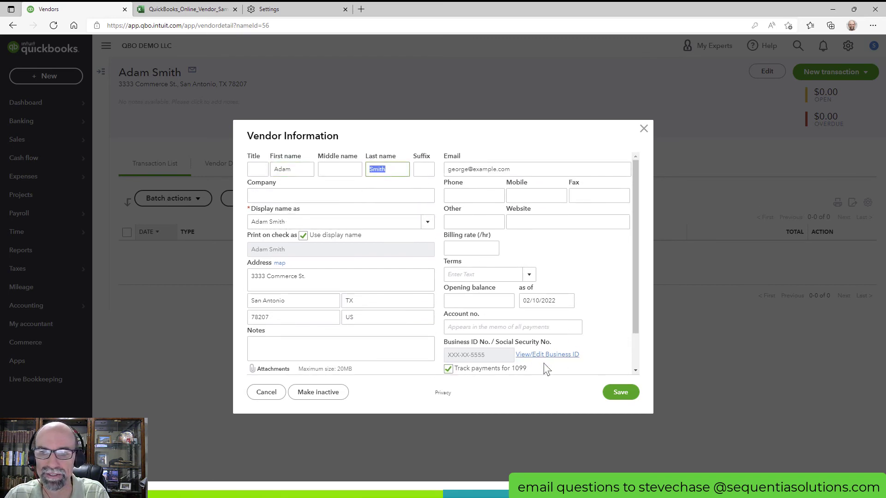
pyautogui.click(621, 392)
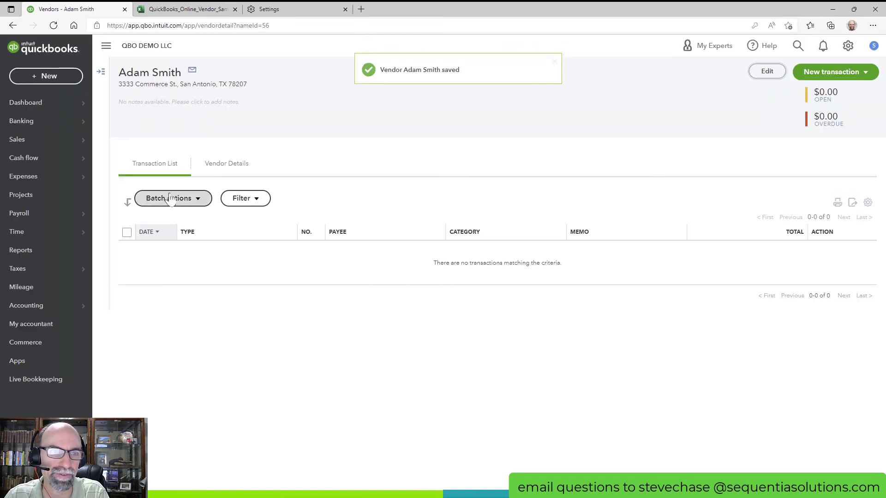
# Step: Filter the side vendor list by the same last name, open the second match, enable 1099 tracking and save
pyautogui.click(100, 72)
pyautogui.click(172, 89)
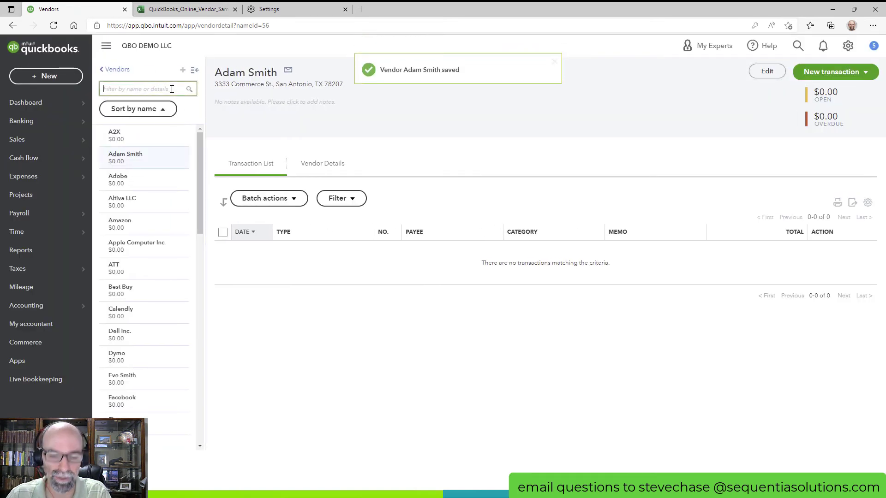
pyautogui.write('smith')
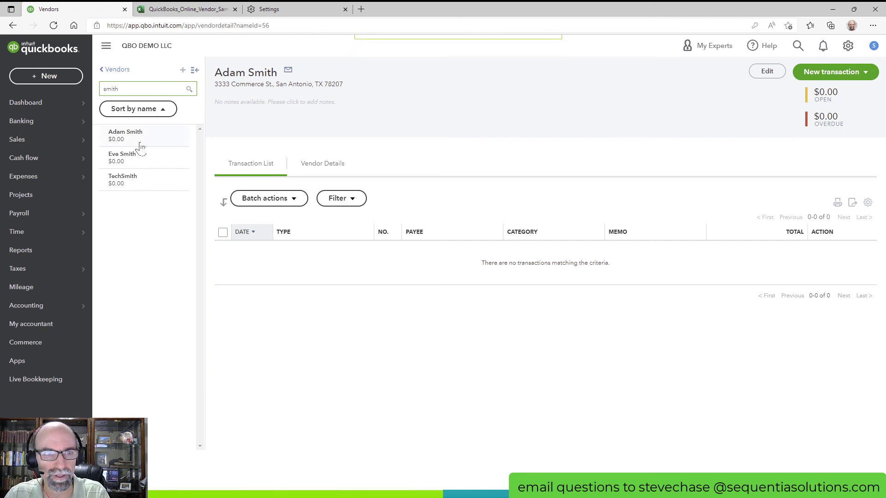
pyautogui.click(136, 156)
pyautogui.click(757, 78)
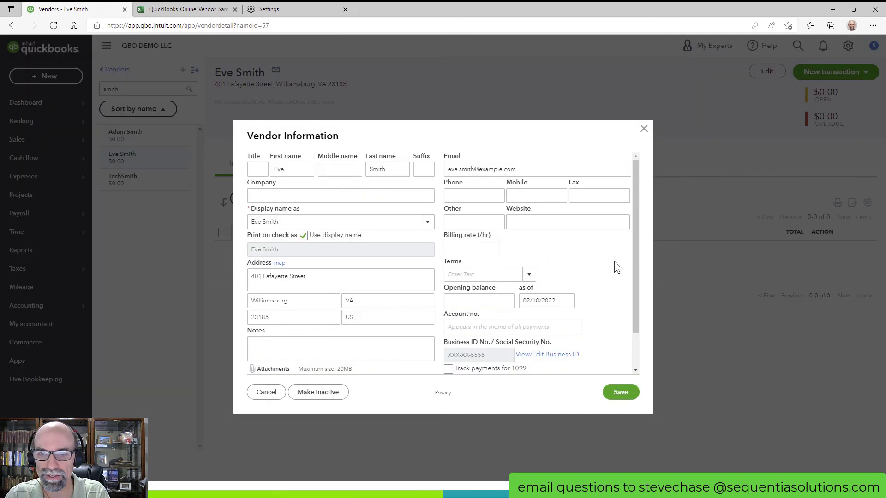
pyautogui.click(448, 369)
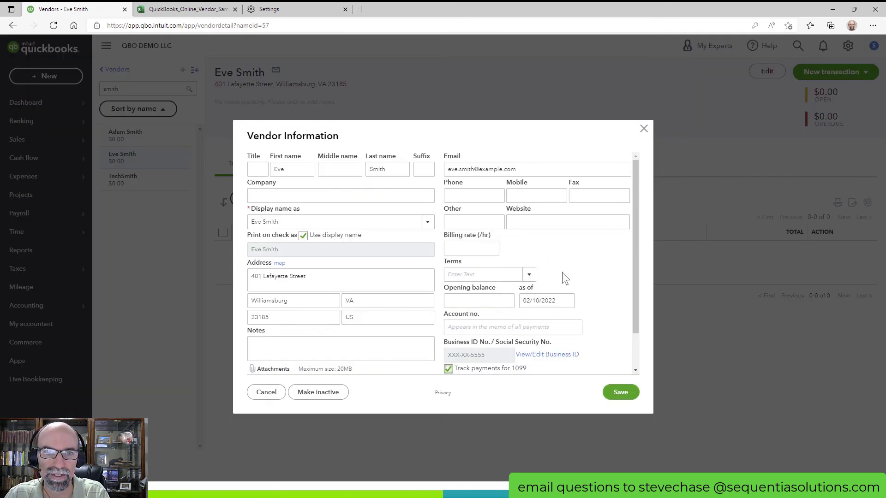
pyautogui.click(619, 396)
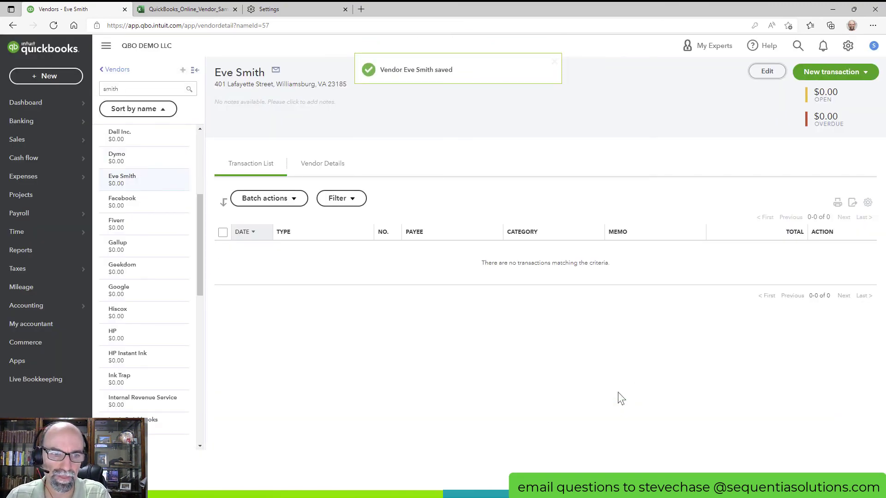
# Step: Filter the vendor list by the LLC contractor's name and open that vendor
pyautogui.click(129, 84)
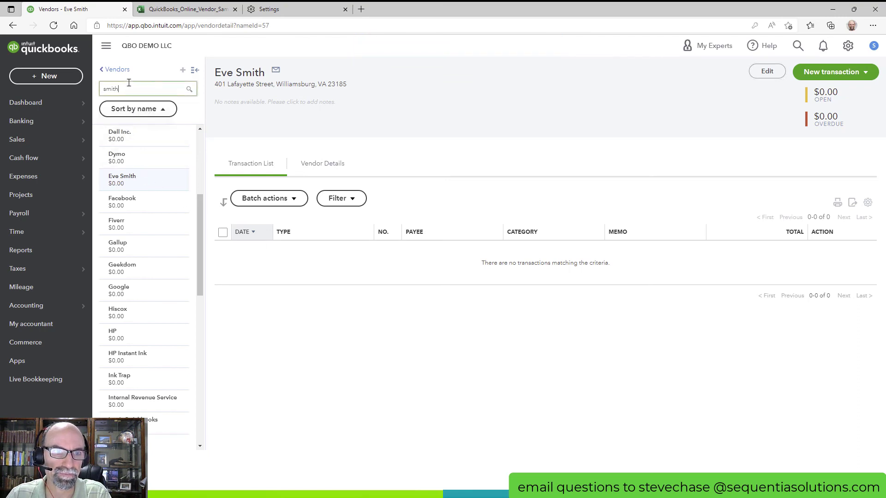
pyautogui.hotkey('ctrl', 'a')
pyautogui.write('max')
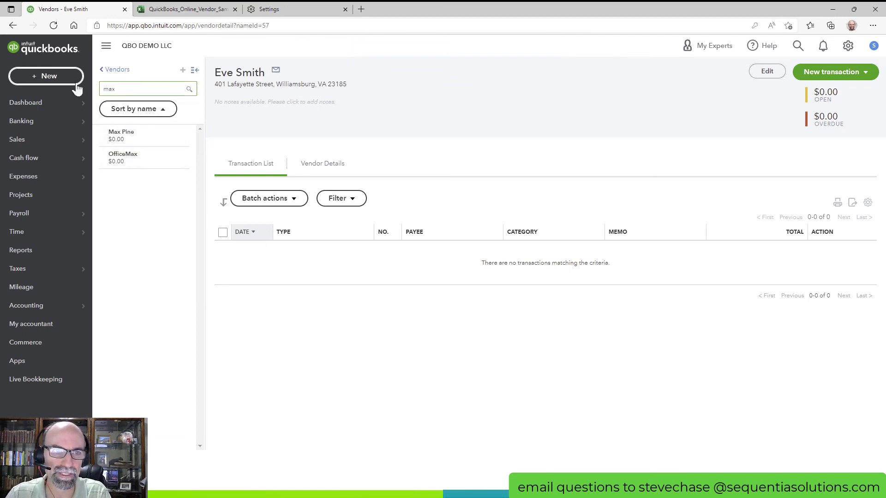
pyautogui.click(127, 139)
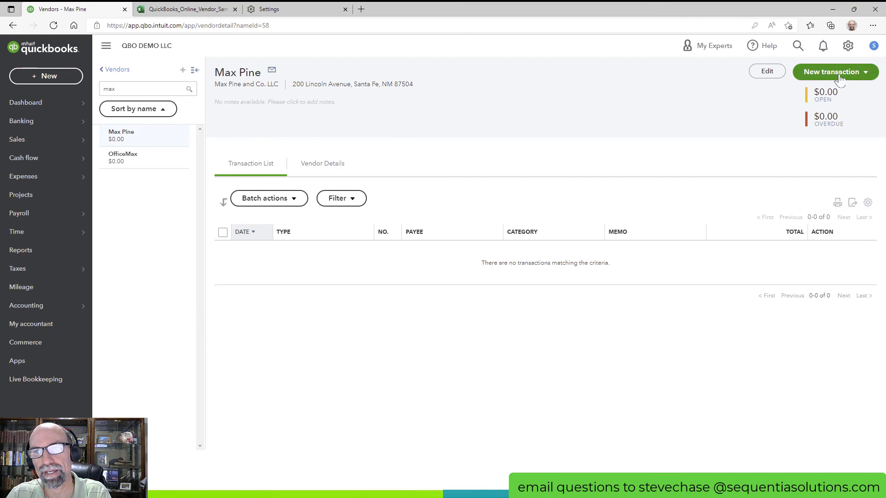
# Step: Add the note 'scorp attach w-9' to the vendor and save it
pyautogui.click(761, 74)
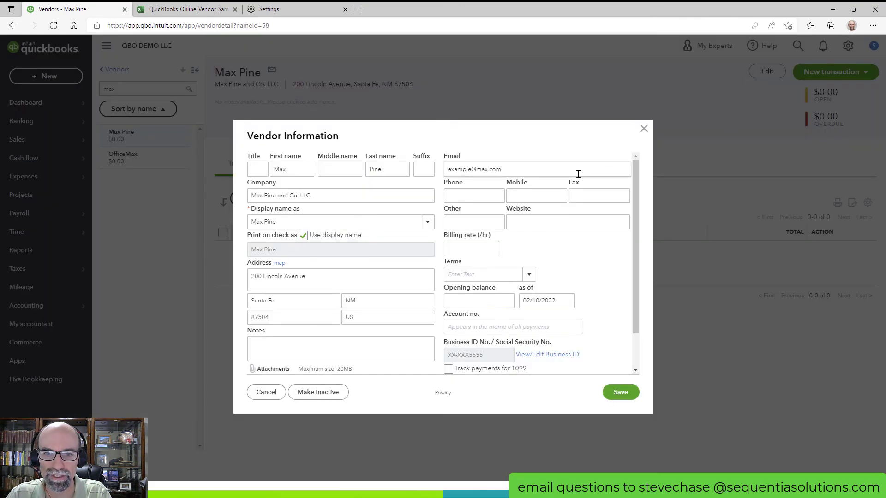
pyautogui.scroll(-2, 578, 174)
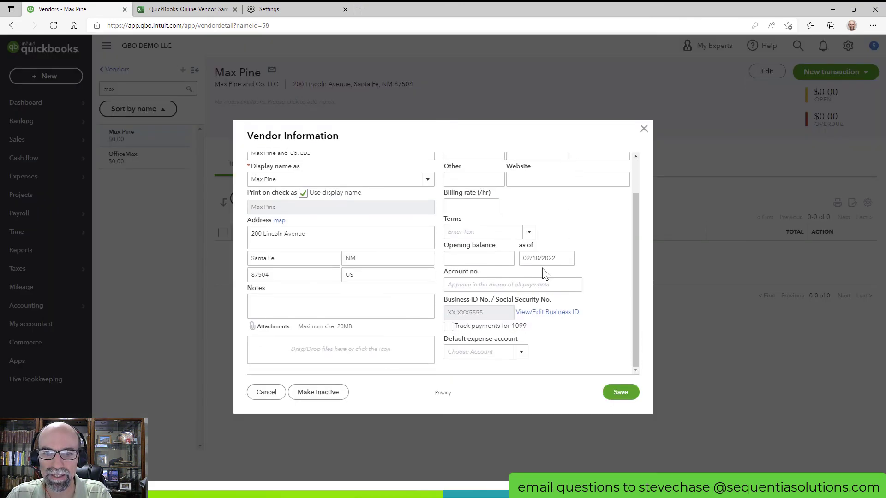
pyautogui.click(309, 306)
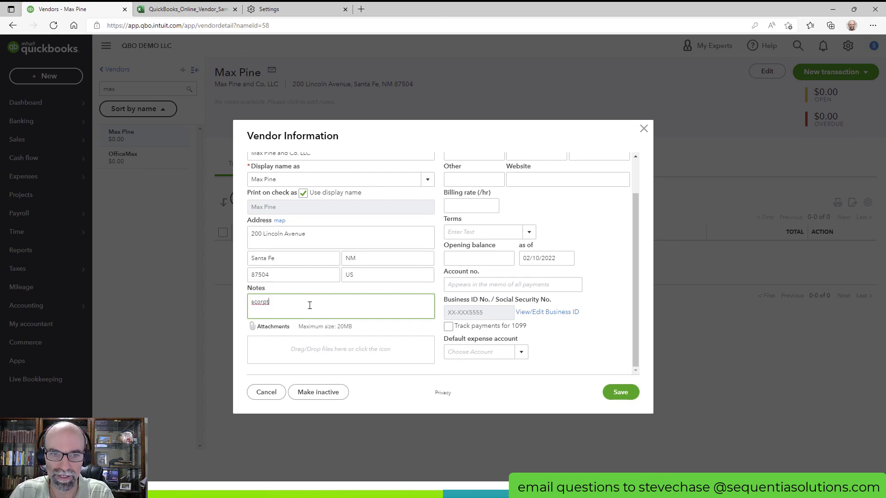
pyautogui.press('BackSpace')
pyautogui.press('BackSpace')
pyautogui.press('BackSpace')
pyautogui.press('BackSpace')
pyautogui.write('et')
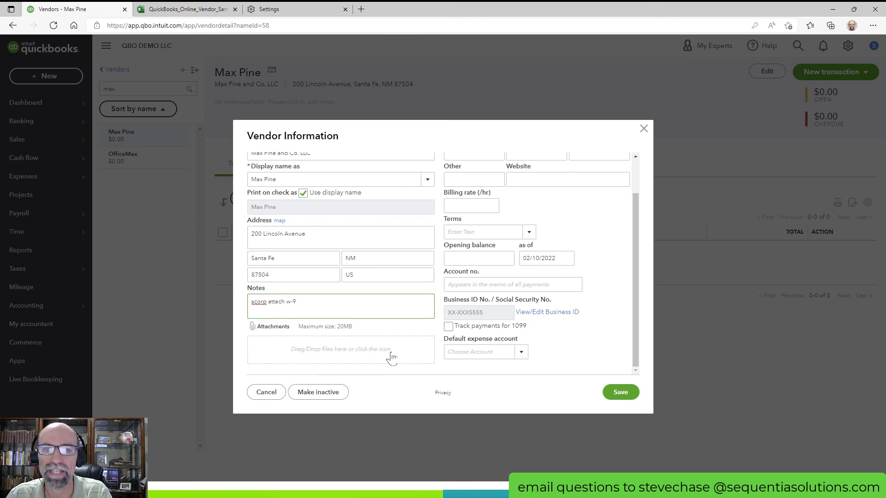
pyautogui.scroll(1, 390, 355)
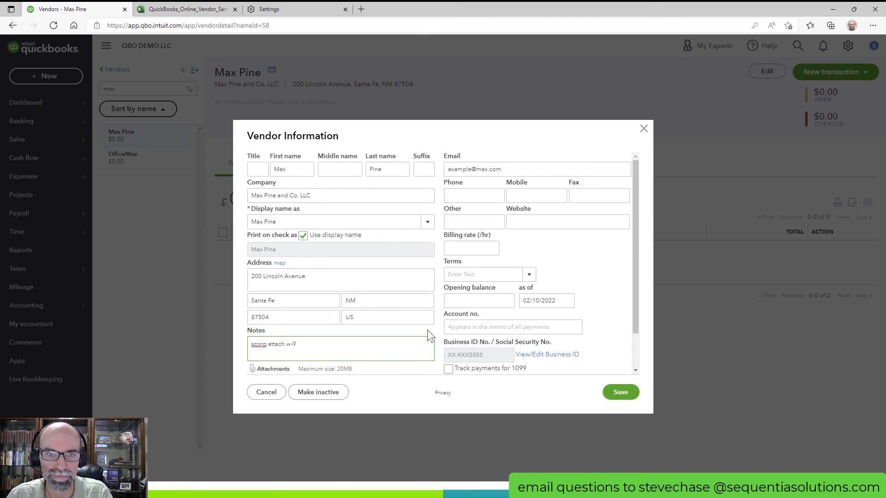
pyautogui.click(621, 392)
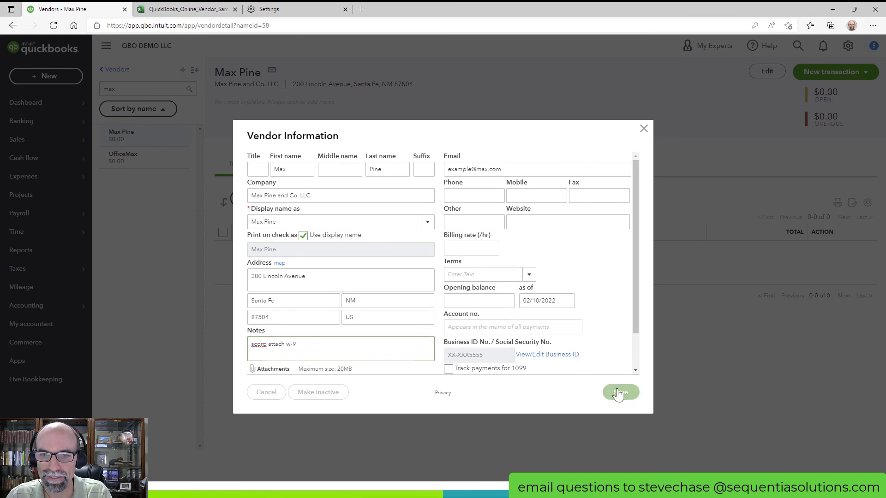